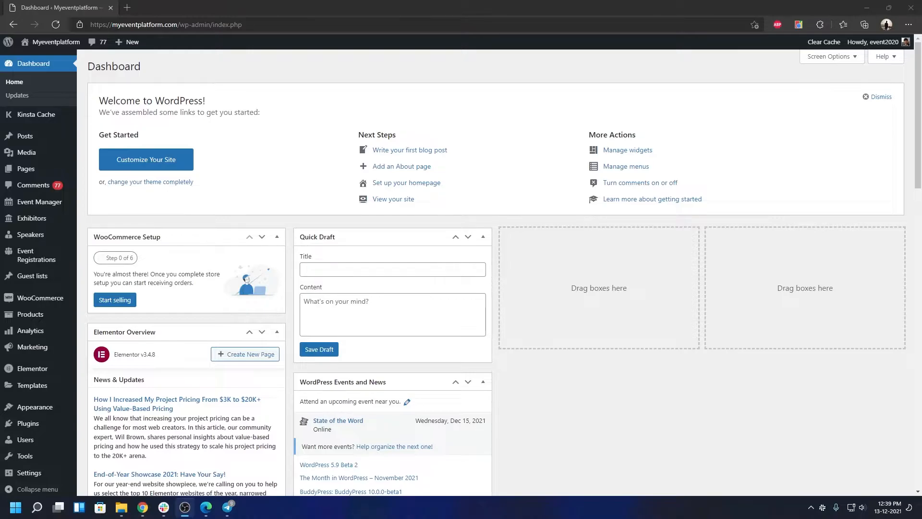
# Search Plugins > Add New for 'one click demo import' and confirm the plugin is active.
pyautogui.moveTo(29, 423)
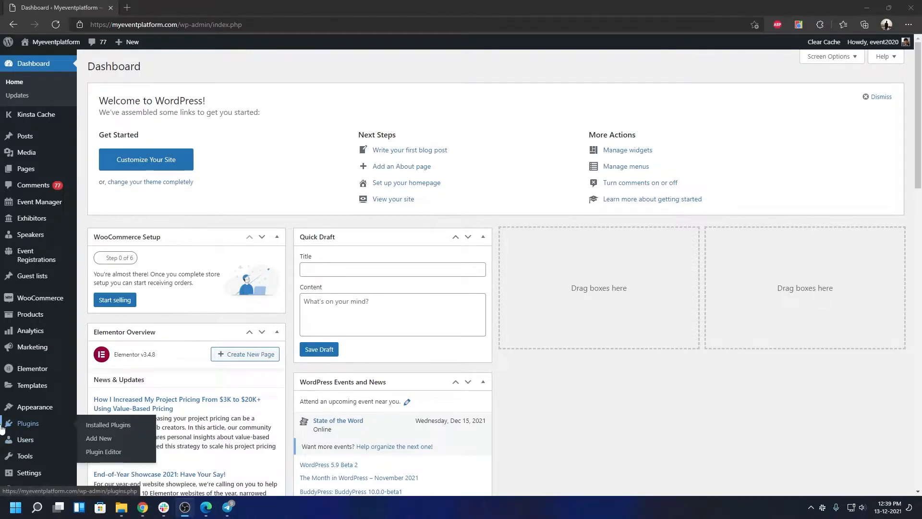
pyautogui.click(117, 442)
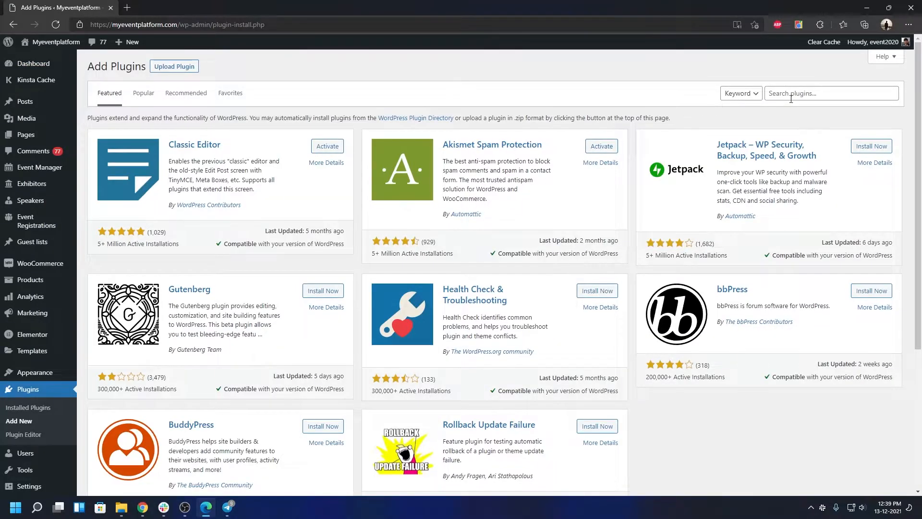
pyautogui.click(791, 99)
pyautogui.write('one click demo import')
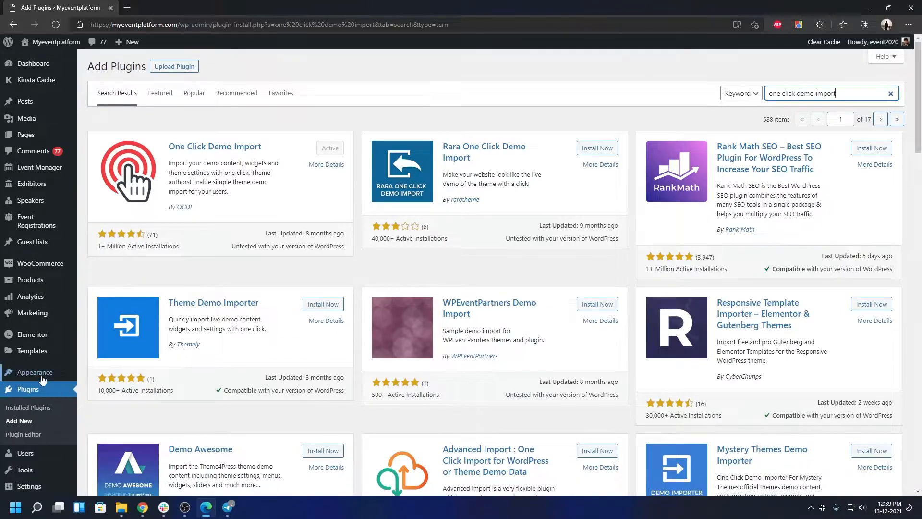
# Browse the event demos under Import Demo Data and start importing the Marathon demo.
pyautogui.moveTo(38, 373)
pyautogui.click(123, 457)
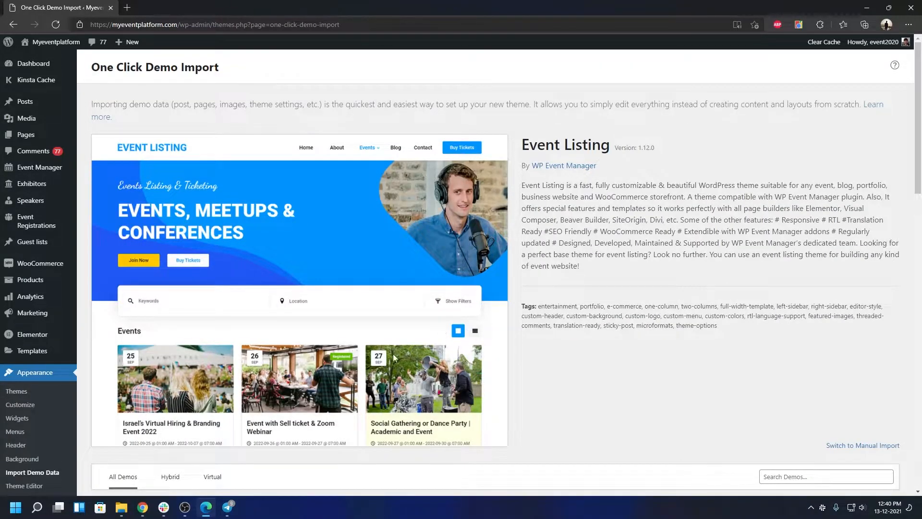
pyautogui.scroll(-5, 321, 355)
pyautogui.scroll(-2, 321, 356)
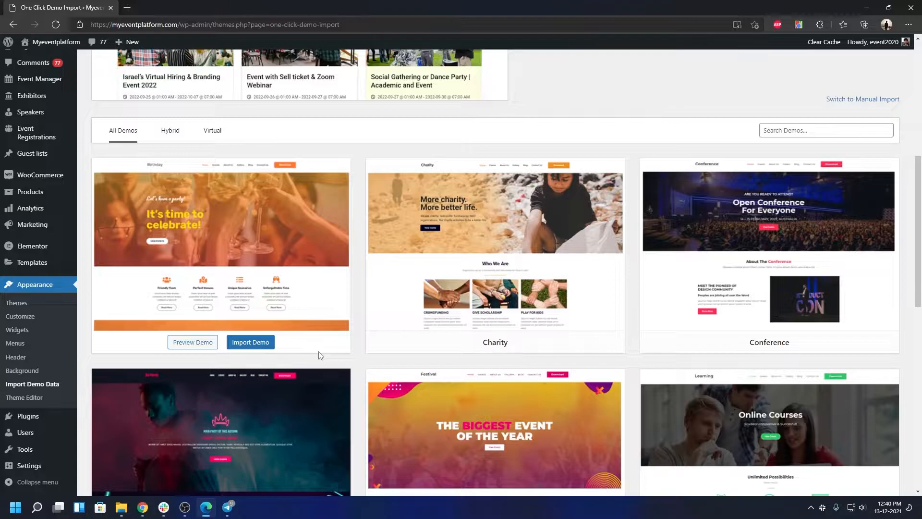
pyautogui.scroll(-7, 320, 355)
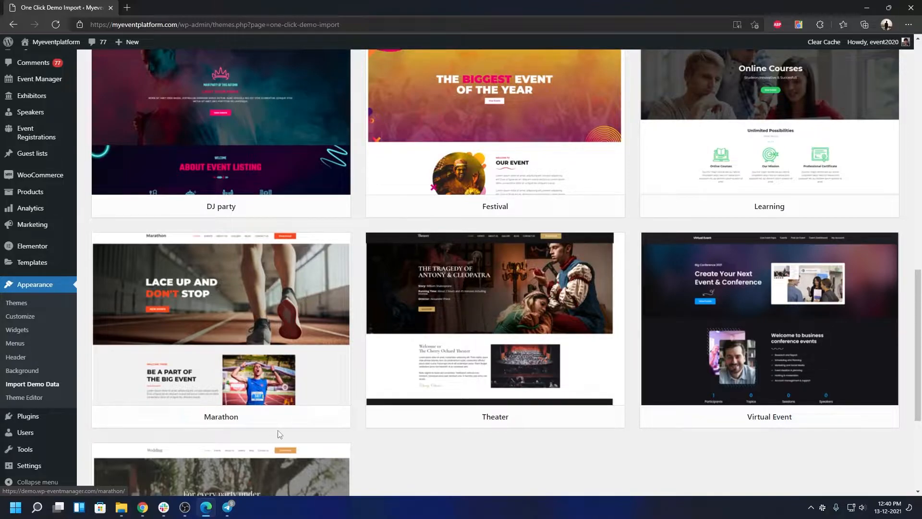
pyautogui.click(253, 417)
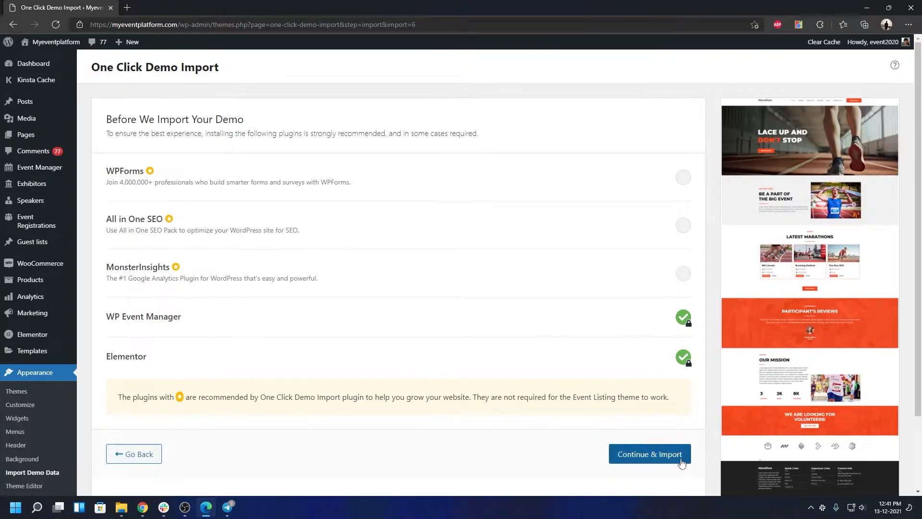
# Run the Marathon demo import and visit the live Home page afterwards.
pyautogui.click(674, 460)
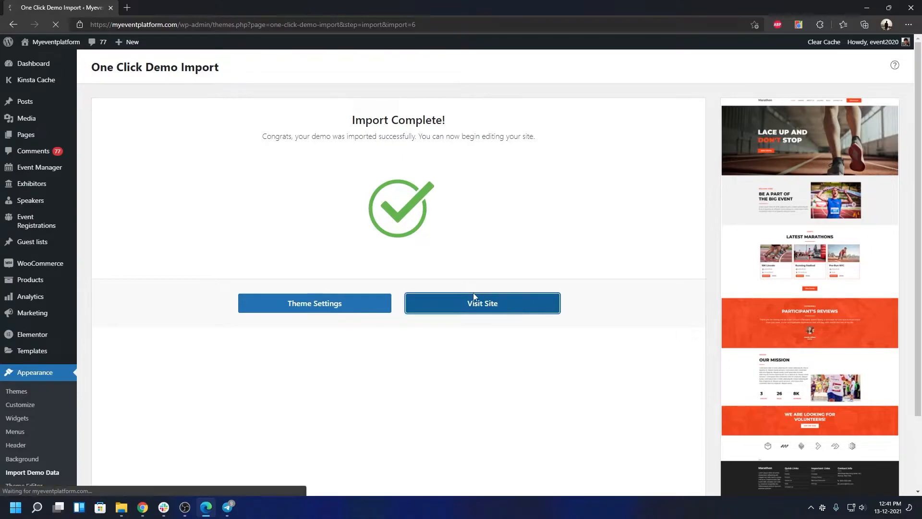
pyautogui.click(463, 300)
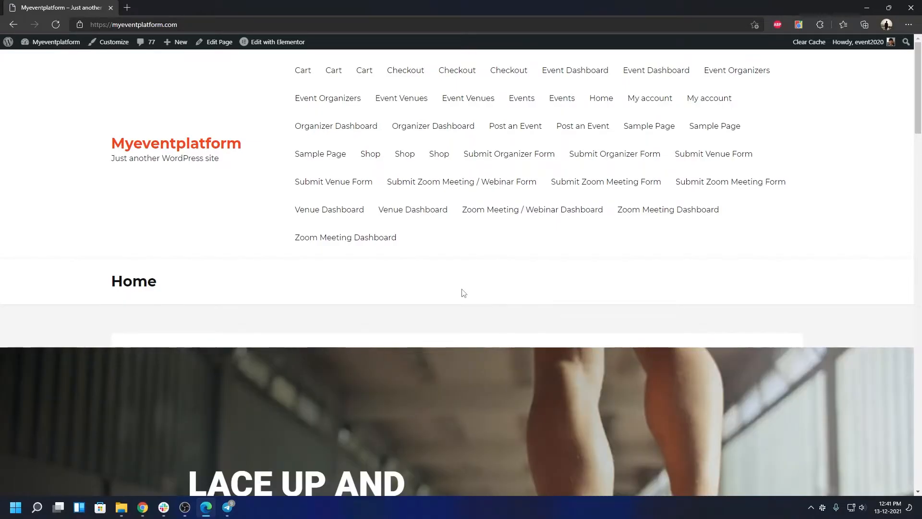
# Scroll through the imported Marathon Home page, then open it with Edit Page.
pyautogui.scroll(-3, 463, 293)
pyautogui.scroll(-10, 462, 290)
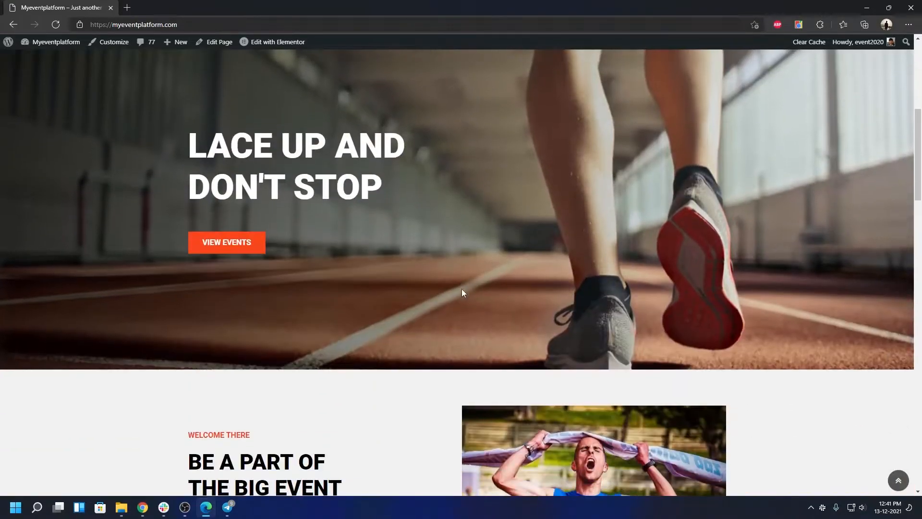
pyautogui.scroll(-6, 462, 290)
pyautogui.scroll(-8, 462, 292)
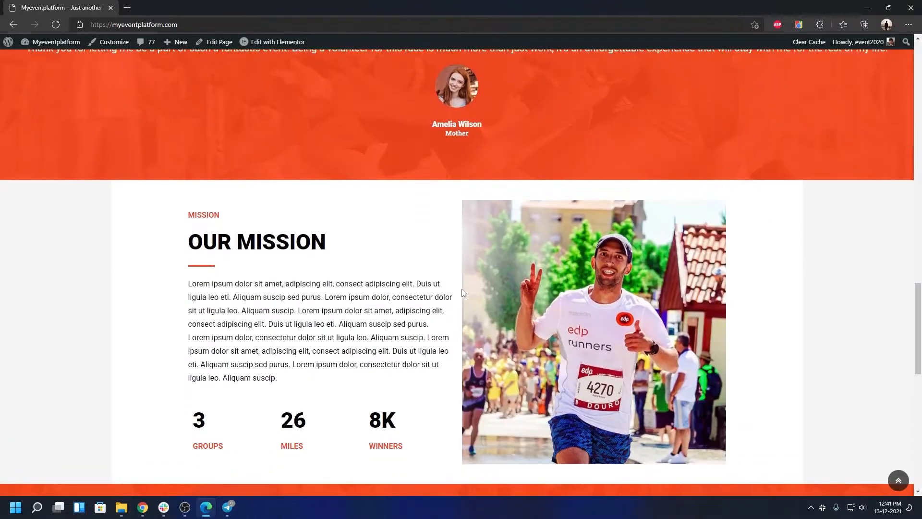
pyautogui.scroll(17, 462, 291)
pyautogui.scroll(8, 464, 289)
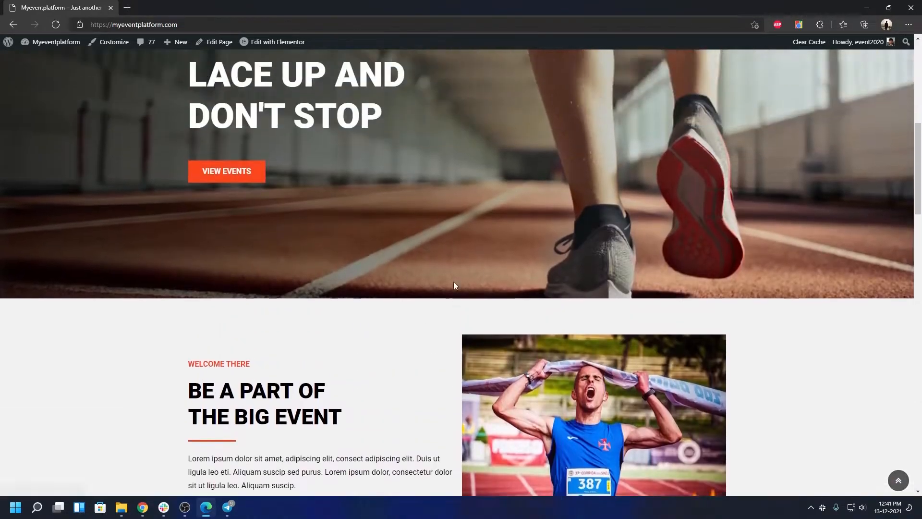
pyautogui.scroll(3, 454, 286)
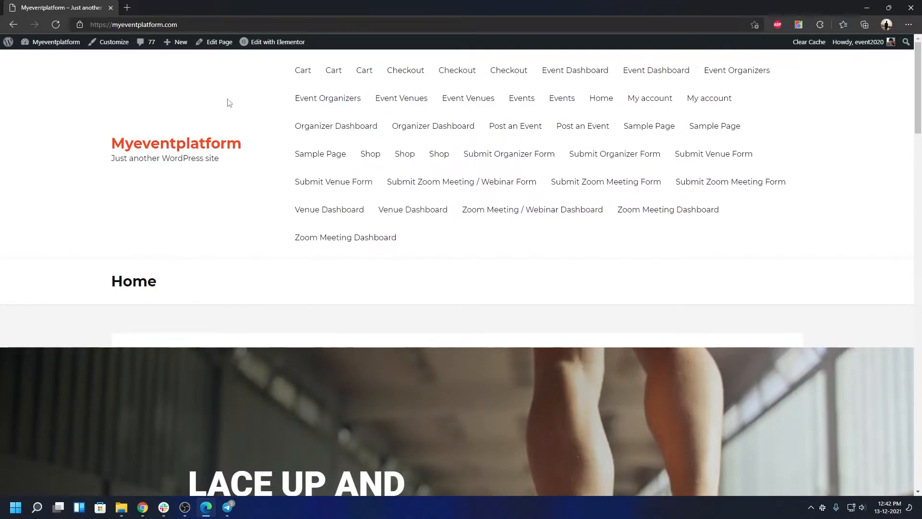
pyautogui.click(219, 44)
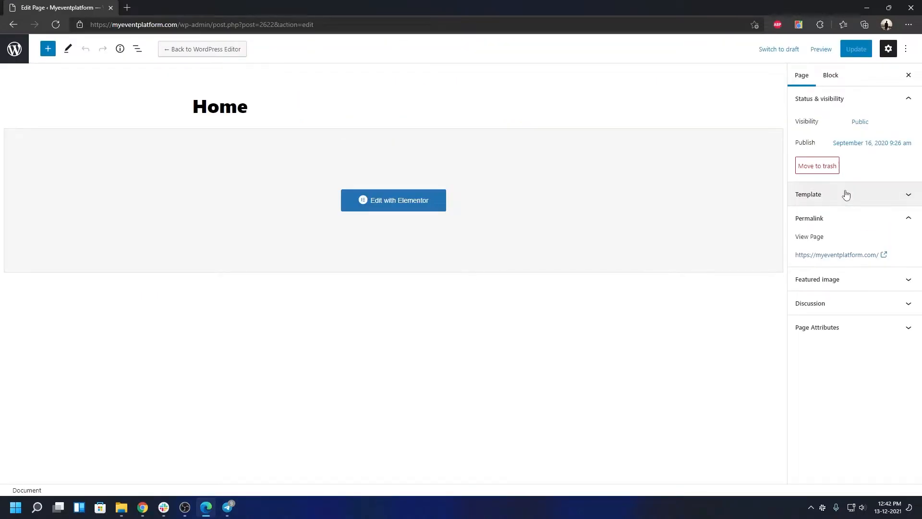
# Switch the Home page template to Elementor Full Width, update it, and view it live.
pyautogui.click(845, 195)
pyautogui.click(885, 215)
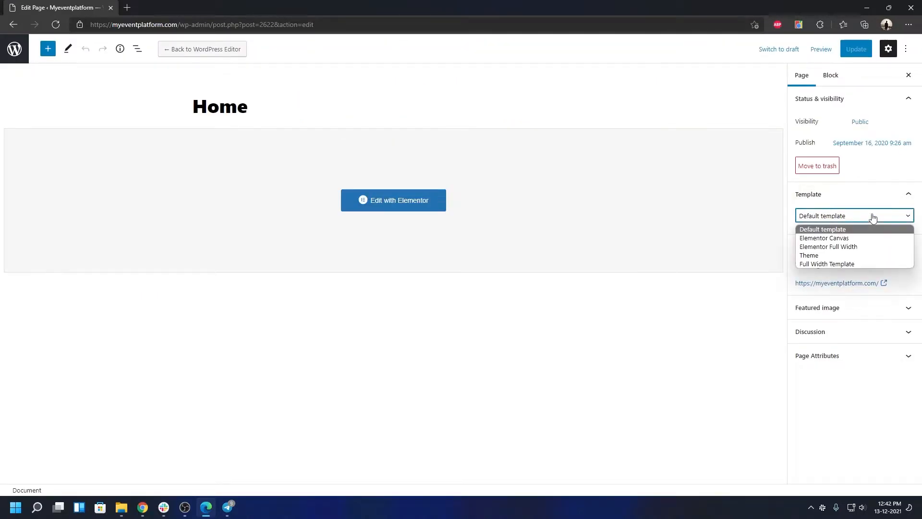
pyautogui.click(841, 247)
pyautogui.click(855, 53)
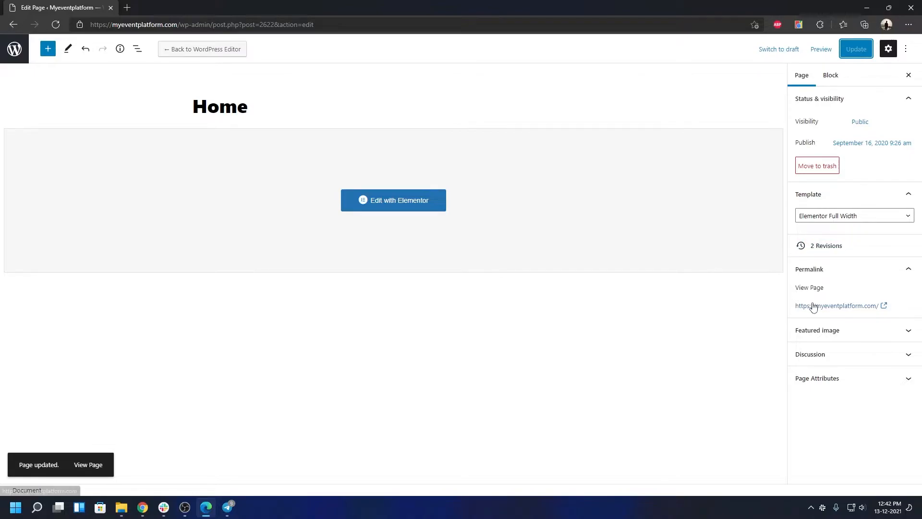
pyautogui.click(813, 306)
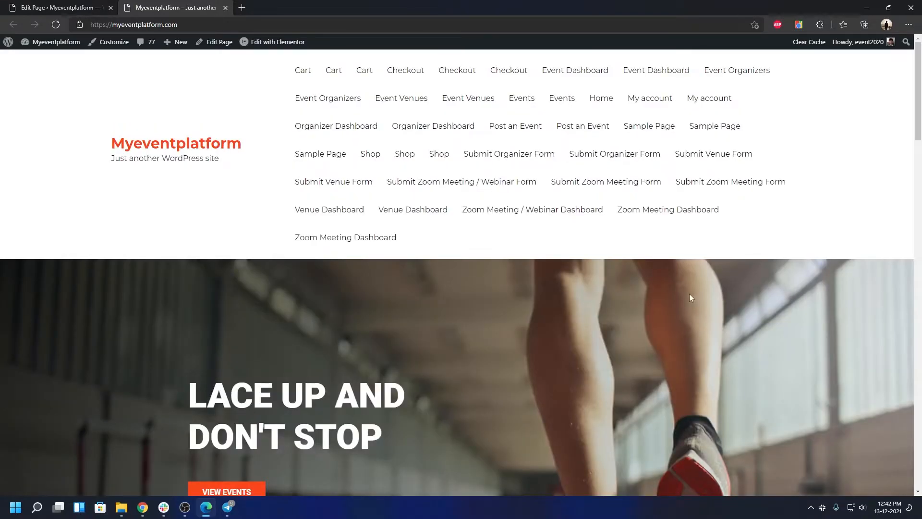
# Check the Home page without its title bar, then launch the Customizer from the admin bar.
pyautogui.scroll(-10, 689, 295)
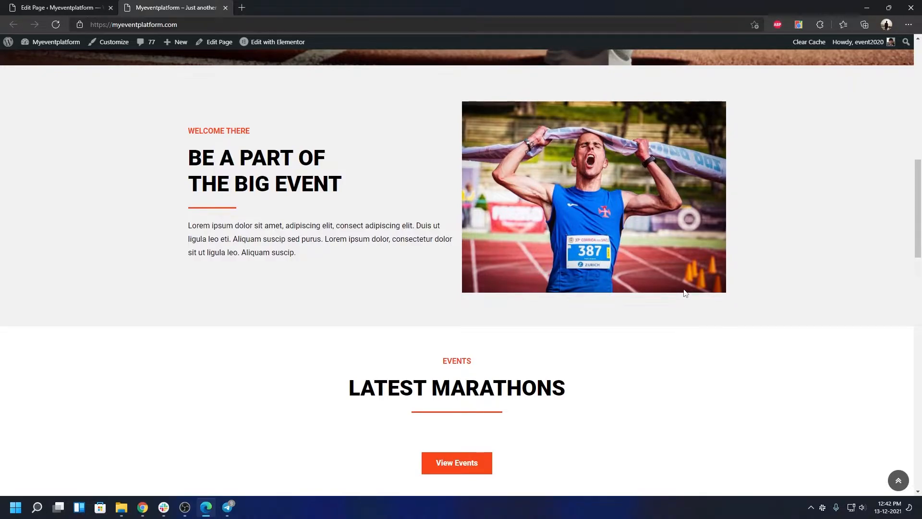
pyautogui.scroll(10, 674, 286)
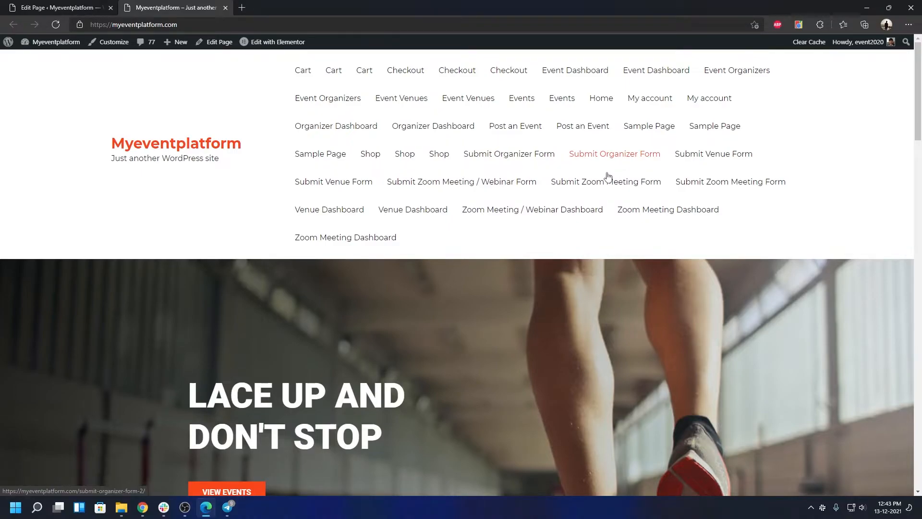
pyautogui.click(115, 44)
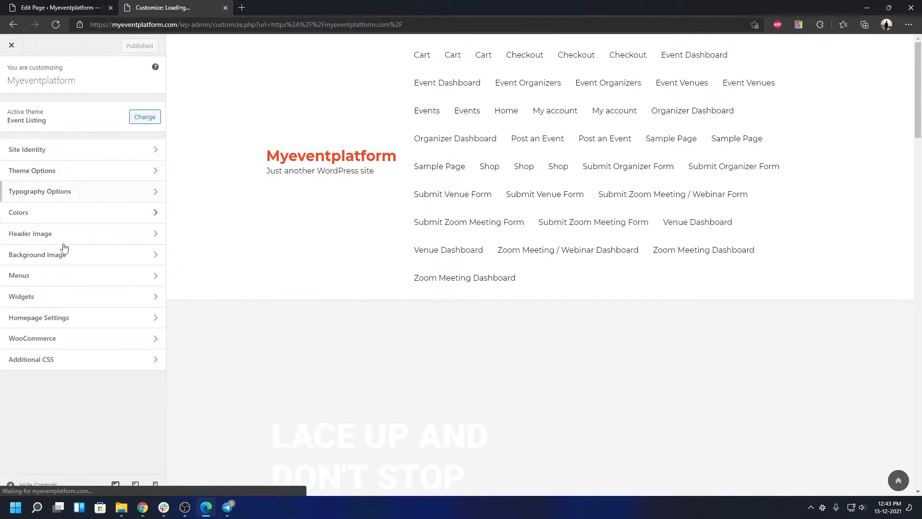
# Open the Main Menu under Customizer Menus, review it in the preview, and return.
pyautogui.click(49, 276)
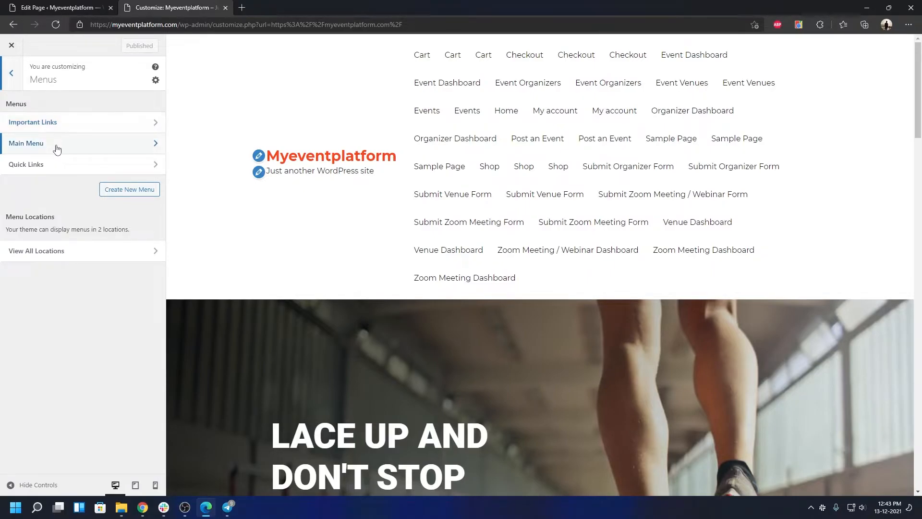
pyautogui.click(47, 143)
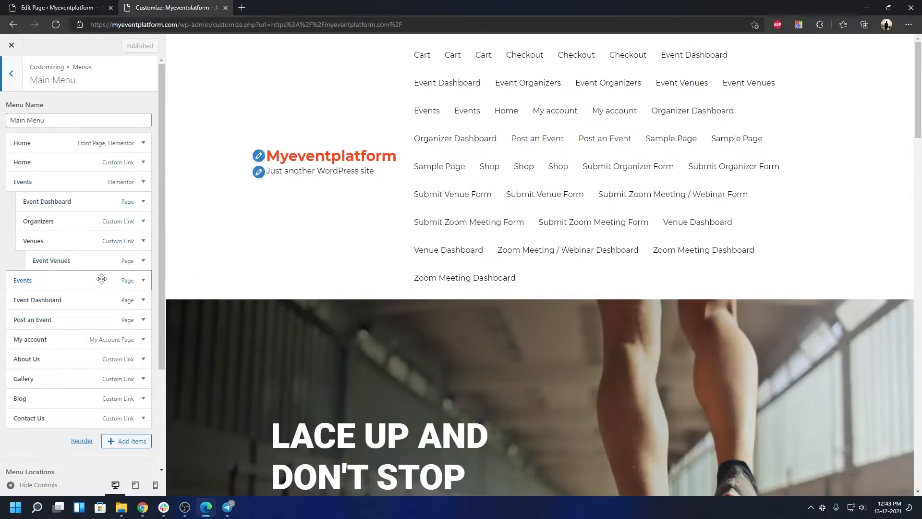
pyautogui.scroll(-3, 102, 279)
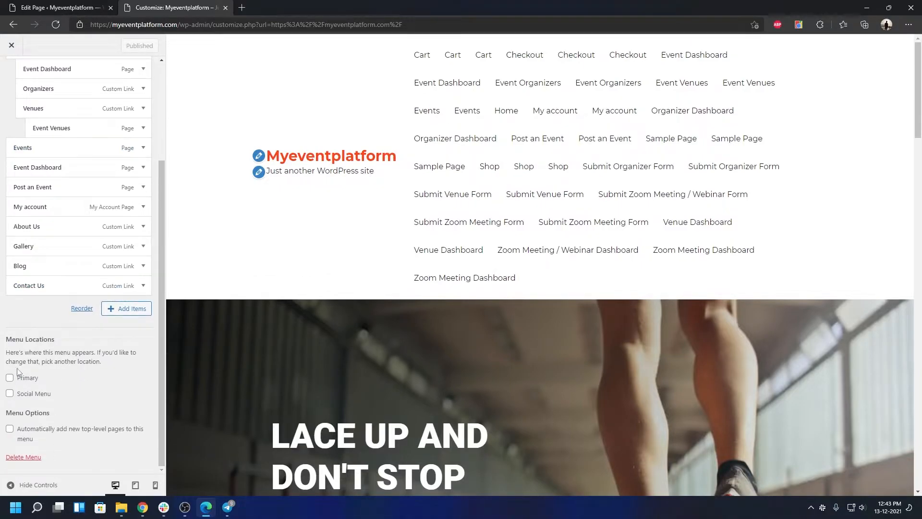
pyautogui.scroll(3, 14, 144)
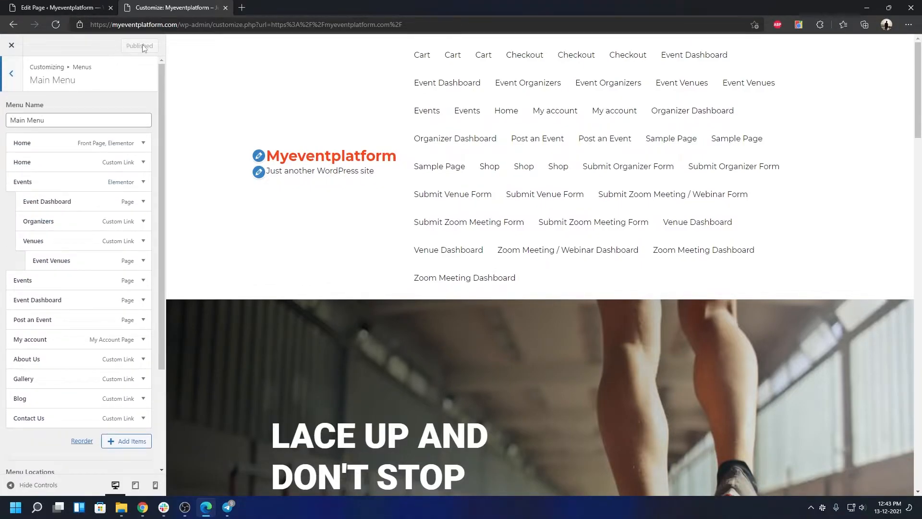
pyautogui.click(12, 76)
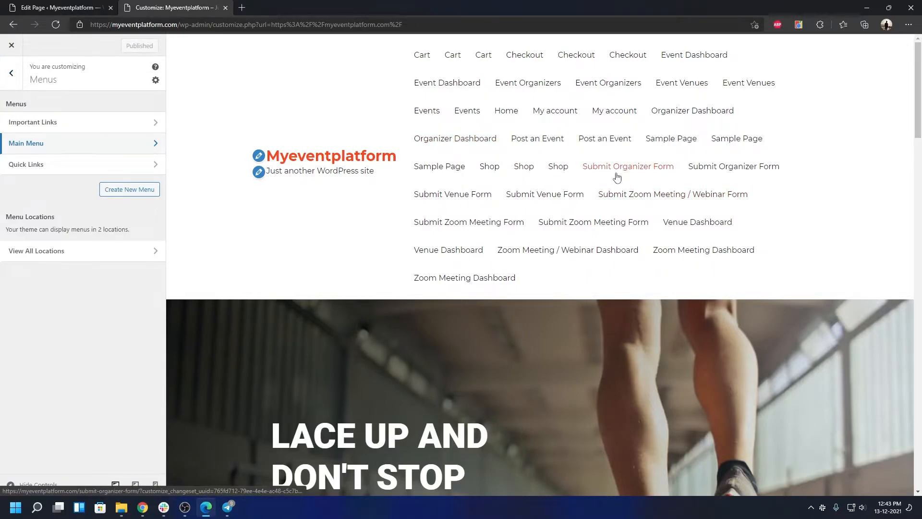
# Scroll the preview through the footer link lists and back to the main sections.
pyautogui.scroll(-4, 615, 176)
pyautogui.scroll(4, 617, 172)
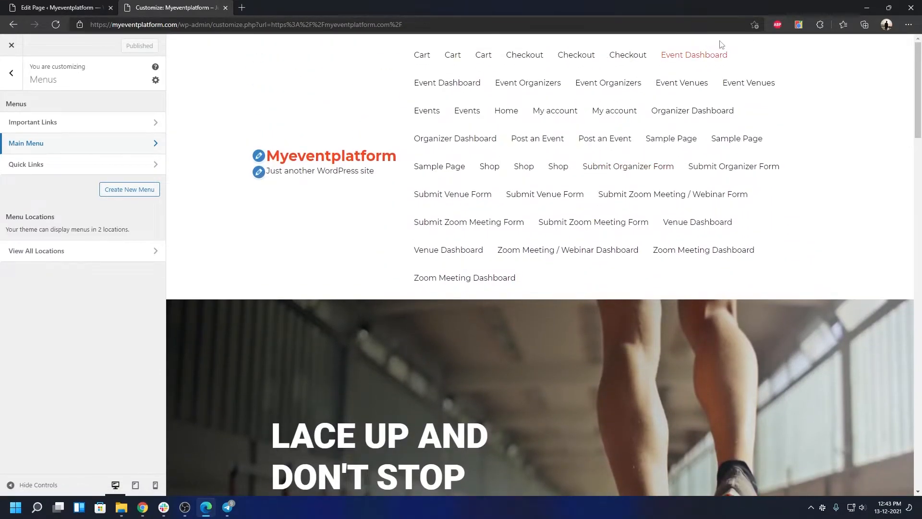
pyautogui.scroll(-15, 697, 294)
pyautogui.scroll(-2, 698, 298)
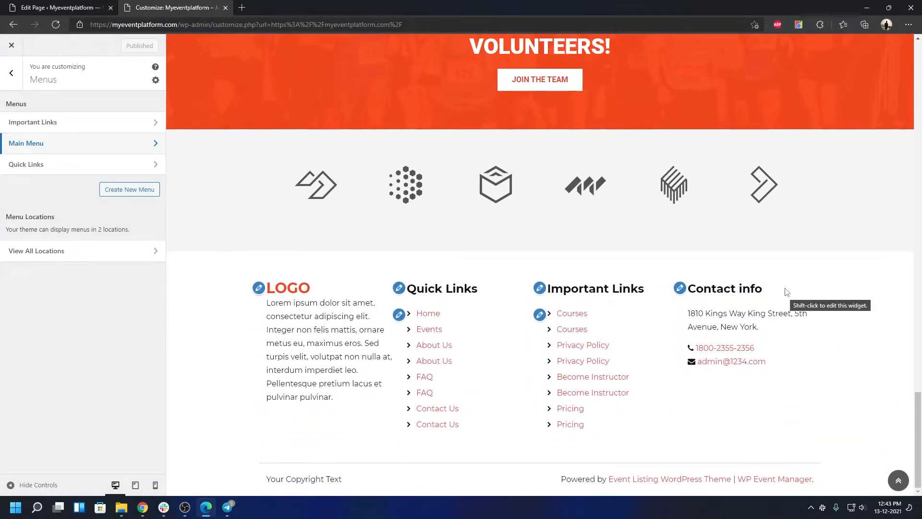
pyautogui.scroll(17, 654, 282)
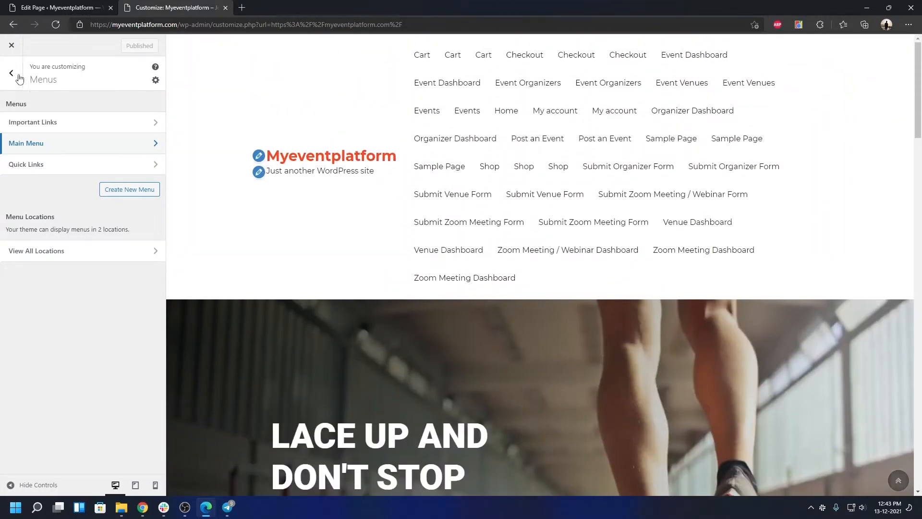
pyautogui.click(15, 74)
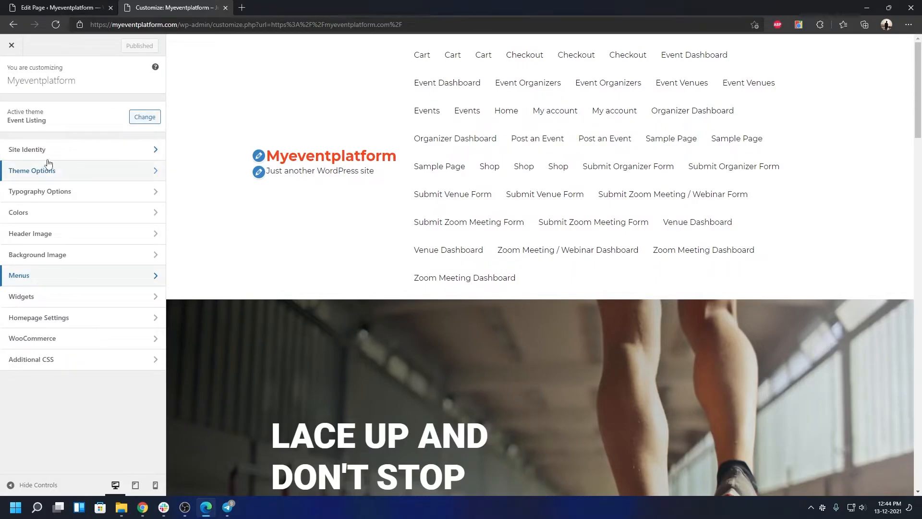
# Enter the contact e-mail address in Theme Options > Header Setting.
pyautogui.click(49, 154)
pyautogui.click(10, 83)
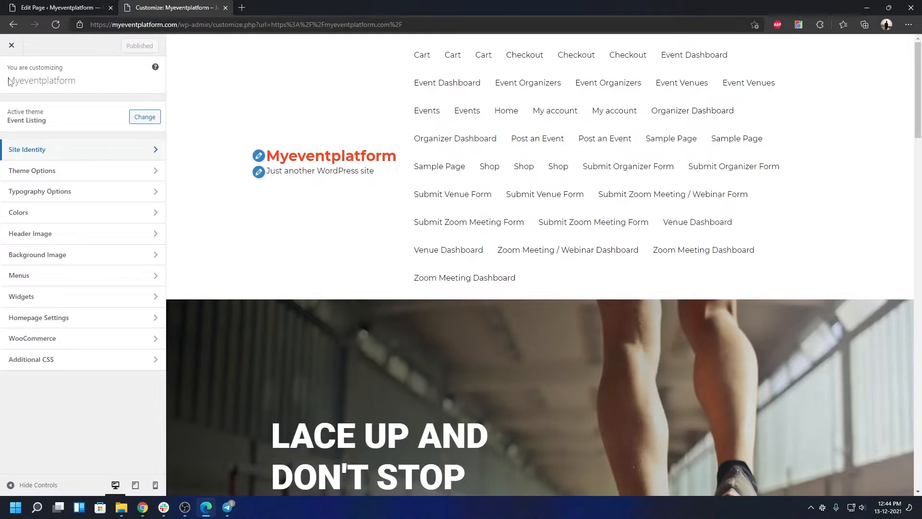
pyautogui.click(32, 171)
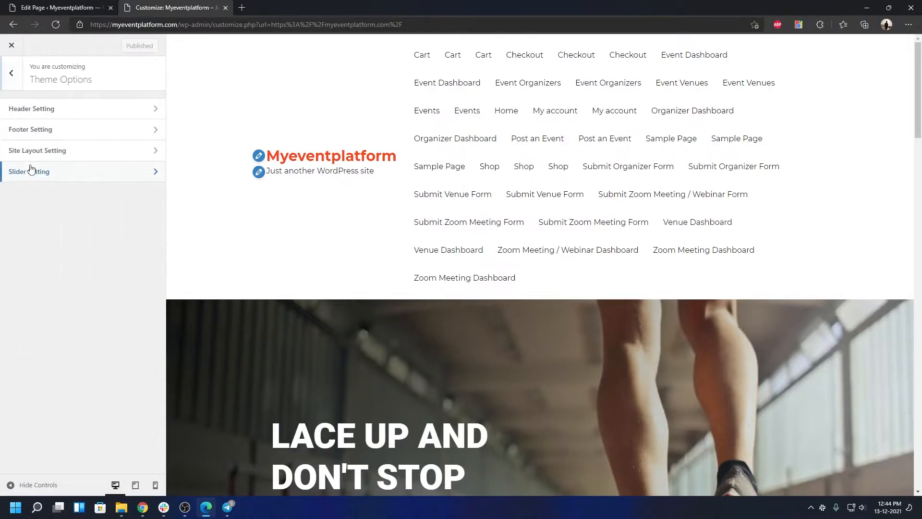
pyautogui.click(47, 111)
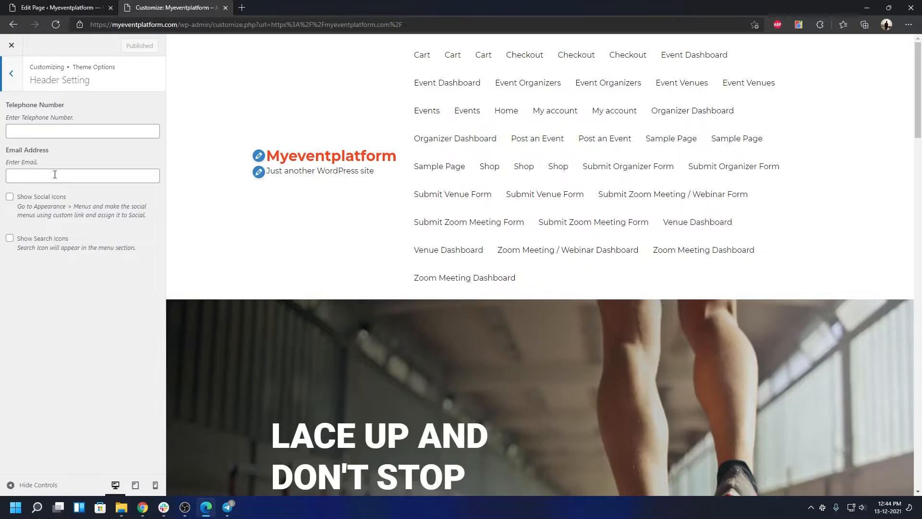
pyautogui.click(55, 174)
pyautogui.click(32, 127)
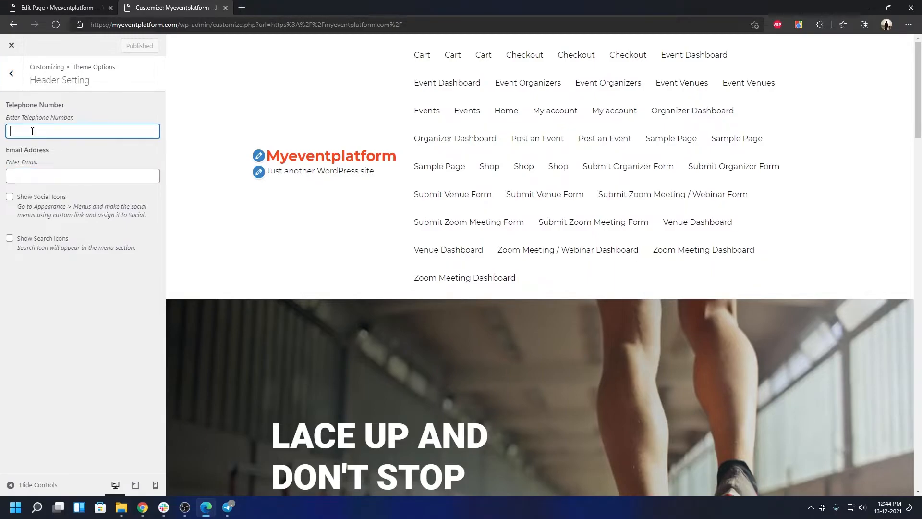
pyautogui.click(36, 176)
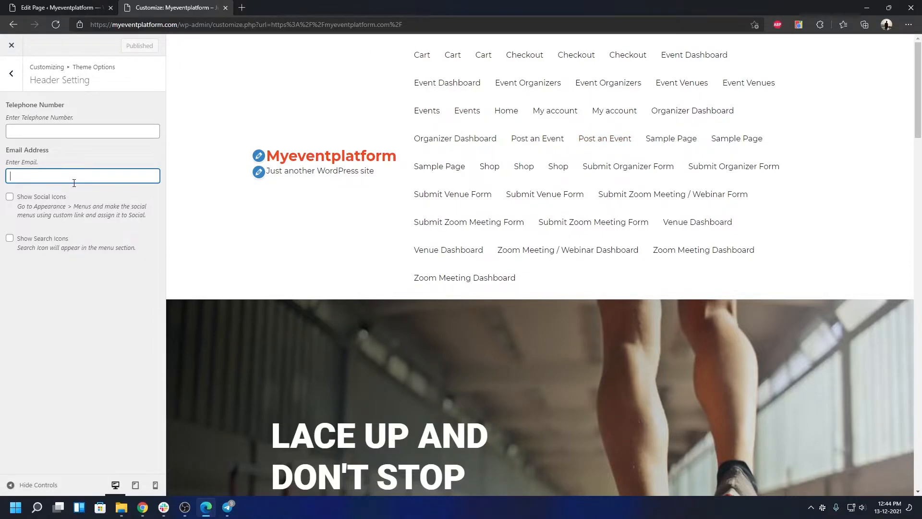
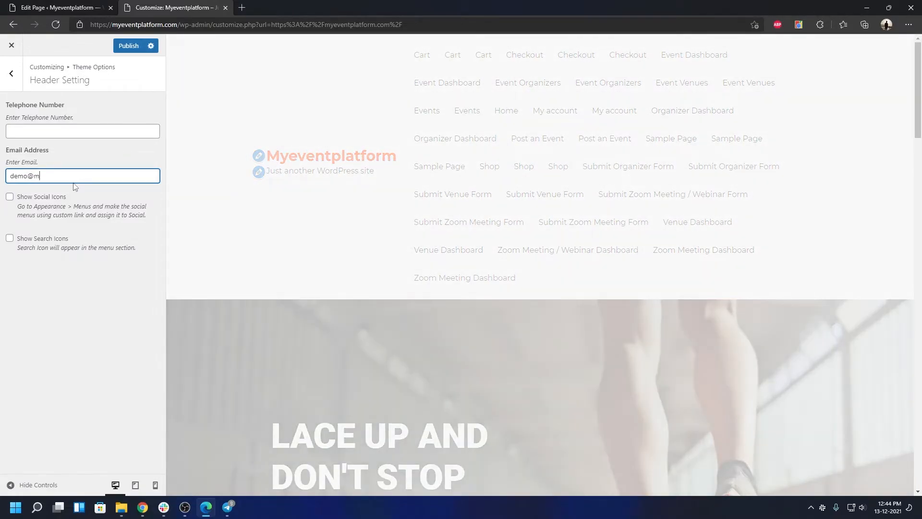
# Add the contact telephone number to the header bar, then open Footer Setting.
pyautogui.click(145, 129)
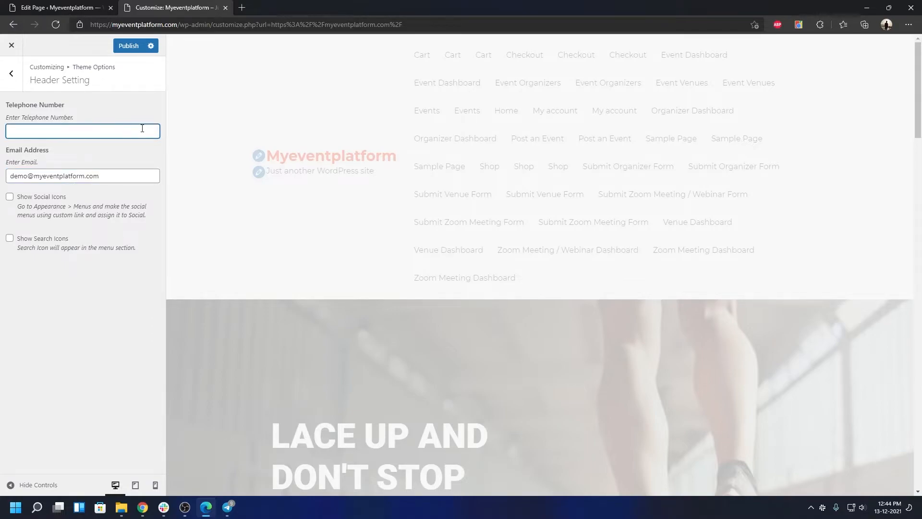
pyautogui.click(99, 285)
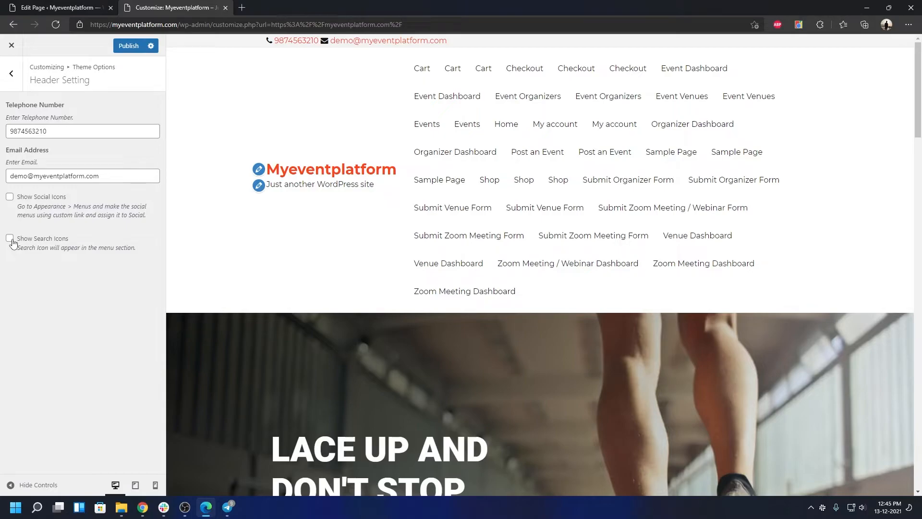
pyautogui.click(11, 73)
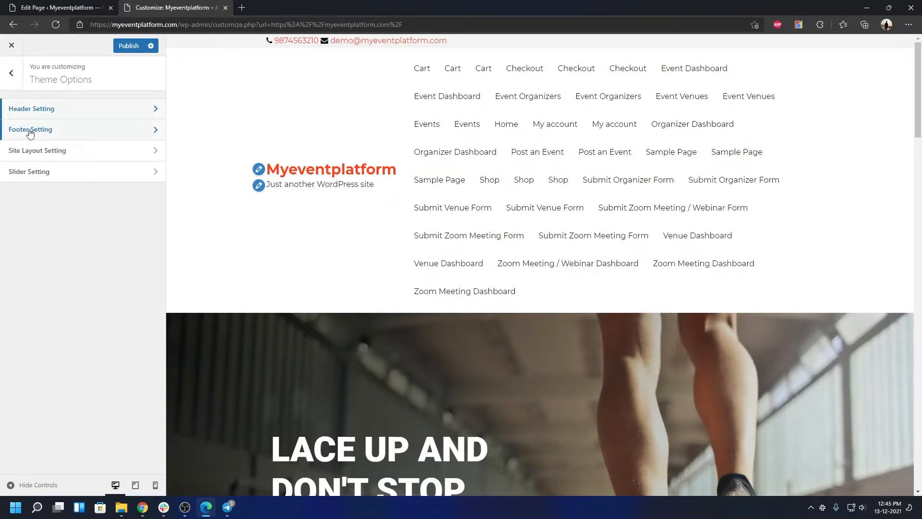
pyautogui.click(30, 129)
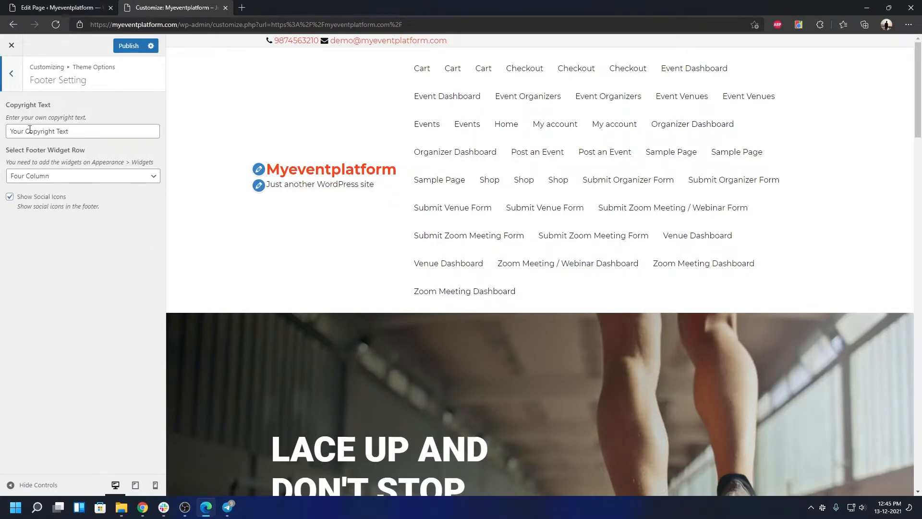
# Inspect the footer copyright text and keep the Four Column widget row, then go back.
pyautogui.scroll(-20, 358, 333)
pyautogui.moveTo(339, 479); pyautogui.dragTo(260, 461)
pyautogui.click(260, 461)
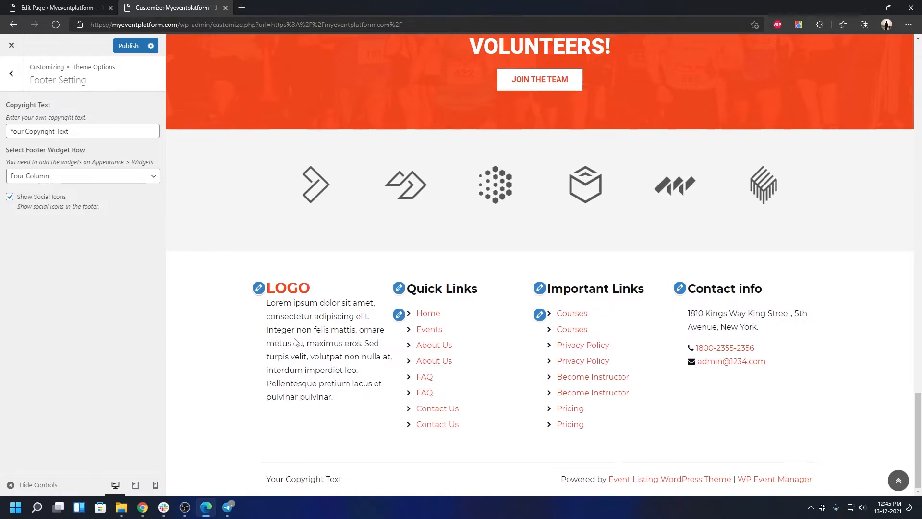
pyautogui.click(97, 179)
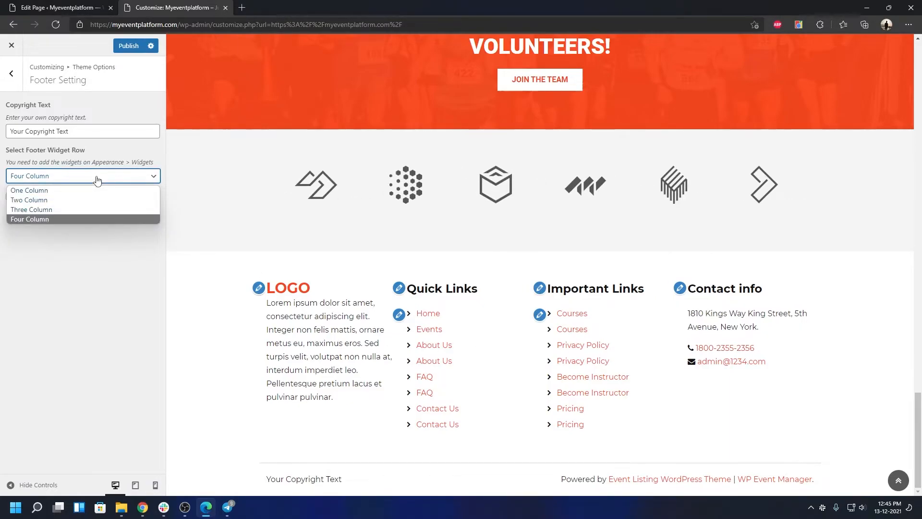
pyautogui.click(75, 241)
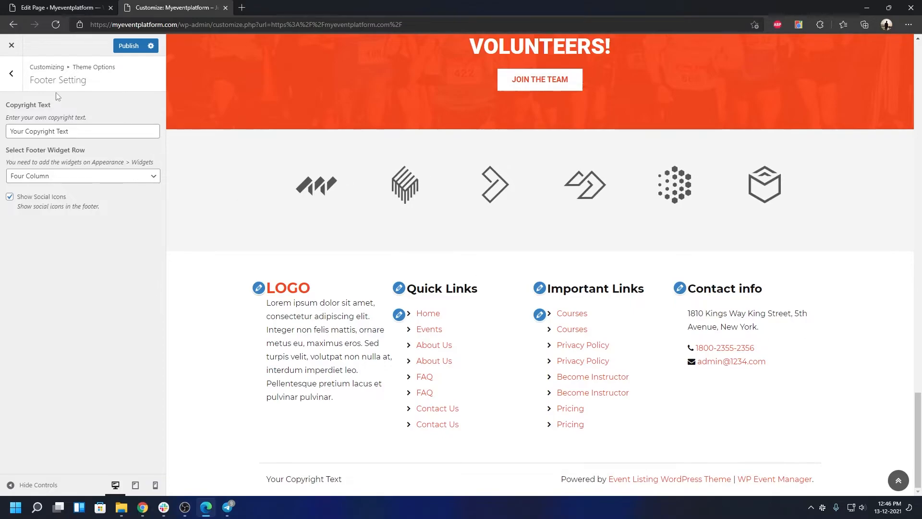
pyautogui.click(12, 74)
pyautogui.click(65, 149)
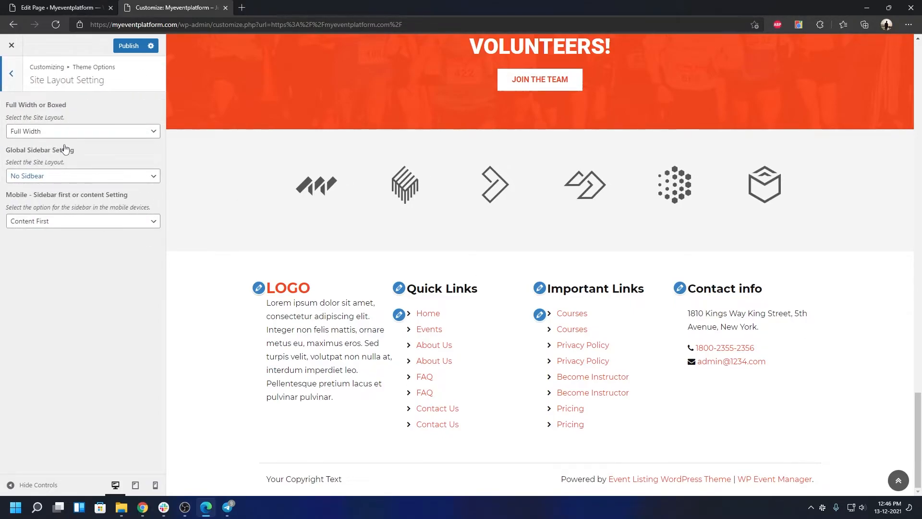
pyautogui.click(74, 136)
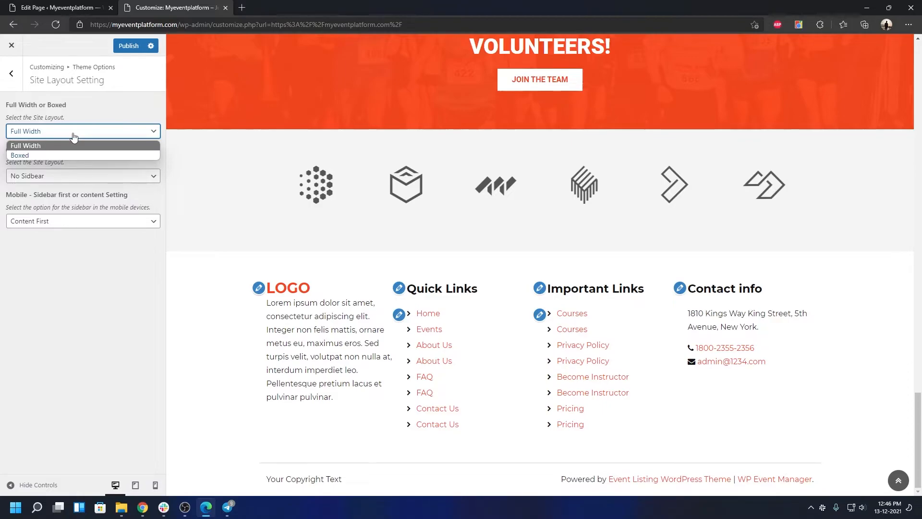
pyautogui.click(74, 282)
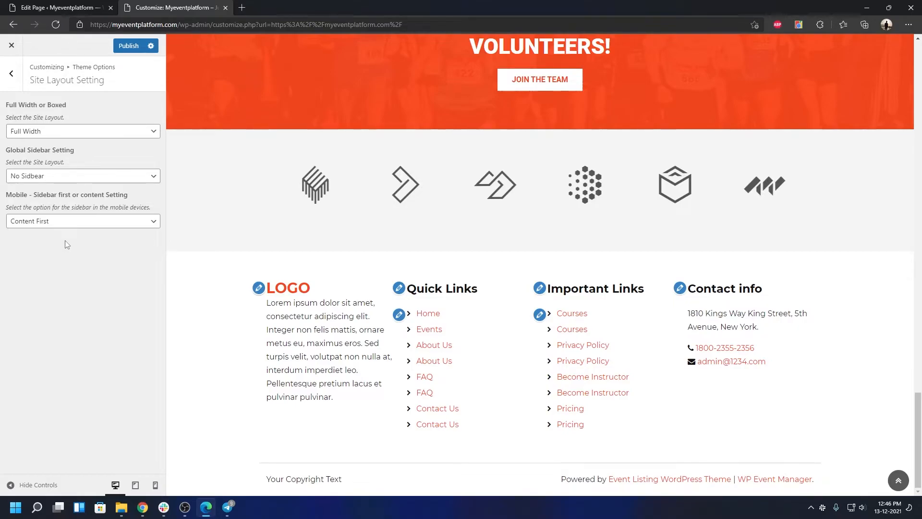
pyautogui.click(76, 179)
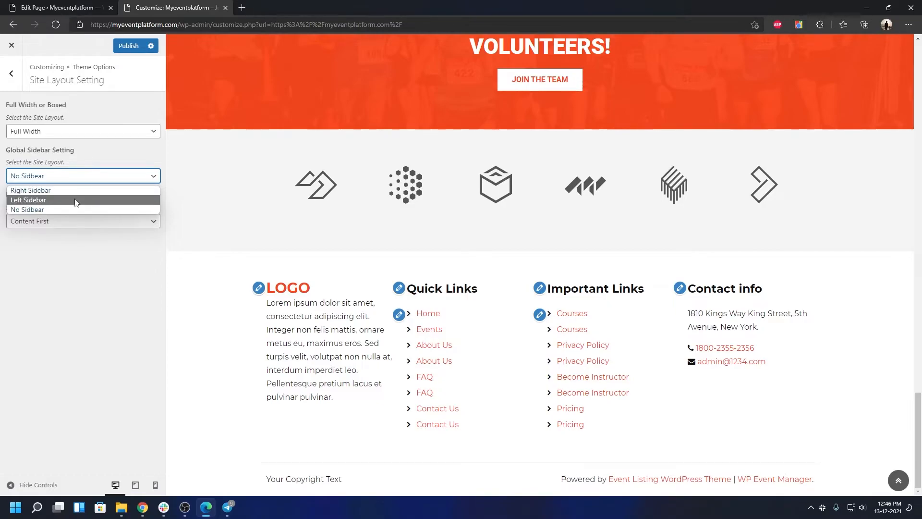
pyautogui.click(71, 320)
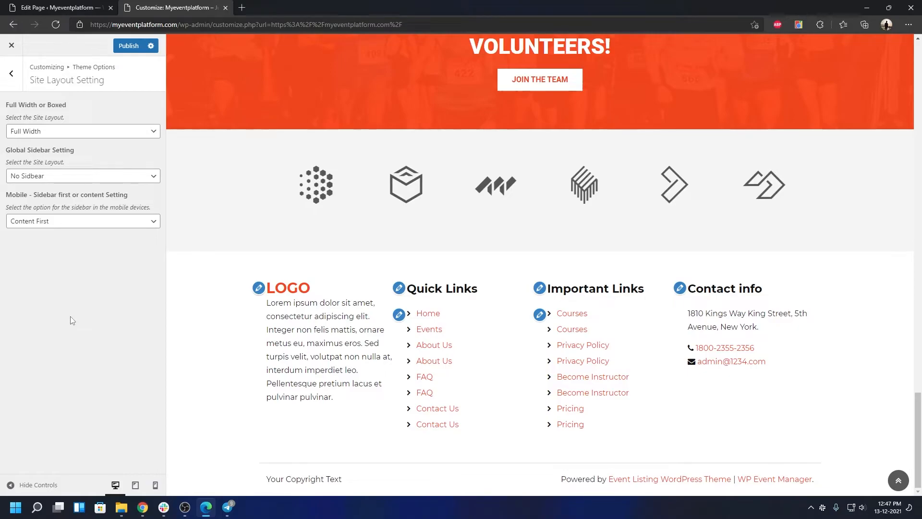
pyautogui.click(52, 223)
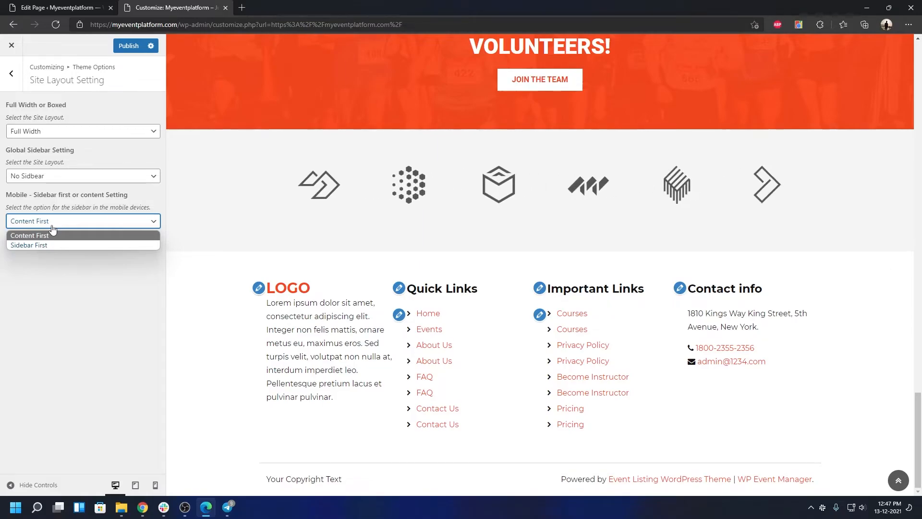
pyautogui.click(48, 235)
# Return to the main Customizer sections and glance at the Colors and Header Image settings.
pyautogui.click(12, 74)
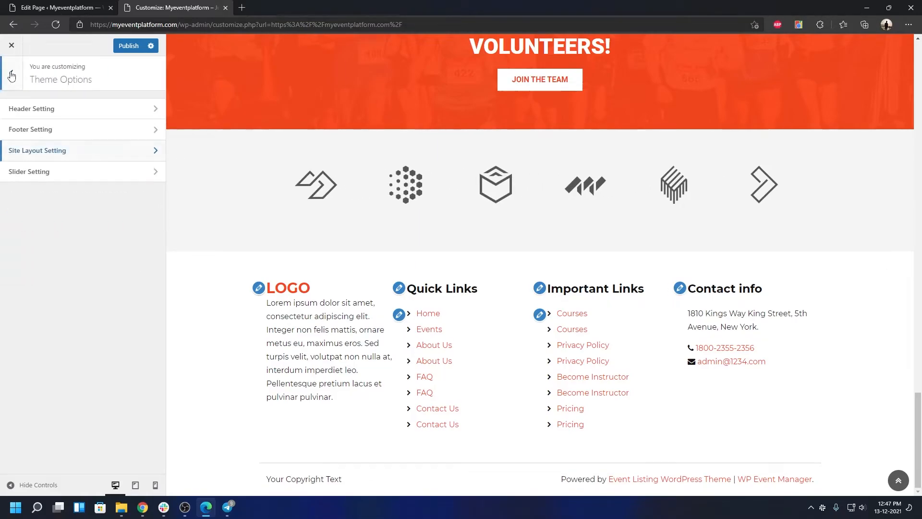
pyautogui.click(18, 83)
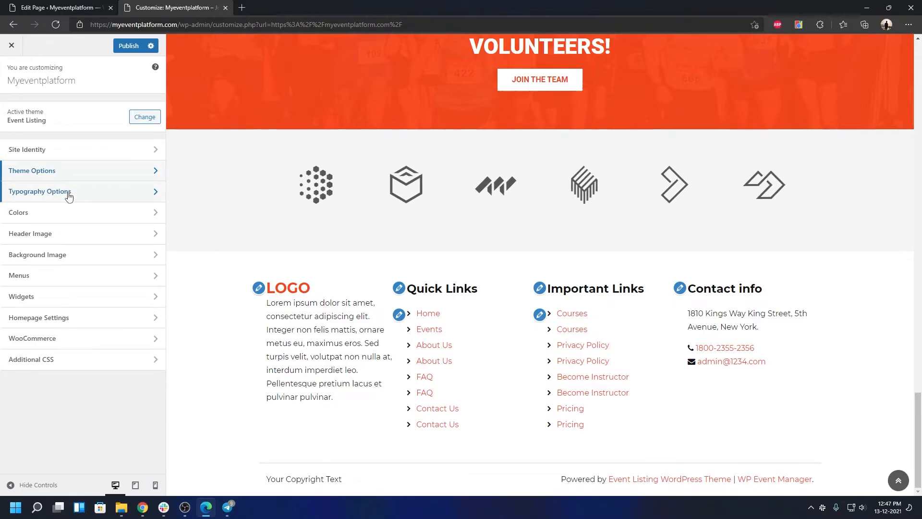
pyautogui.click(65, 212)
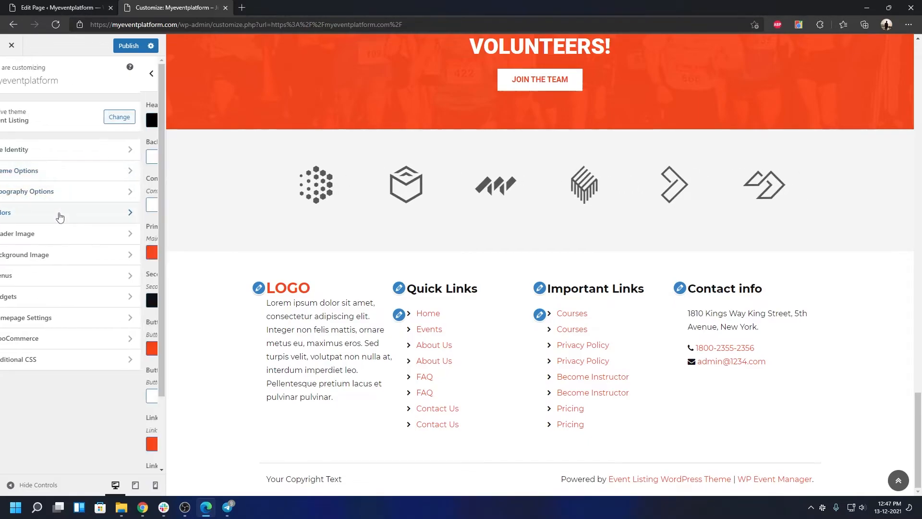
pyautogui.scroll(-2, 120, 301)
pyautogui.scroll(3, 120, 300)
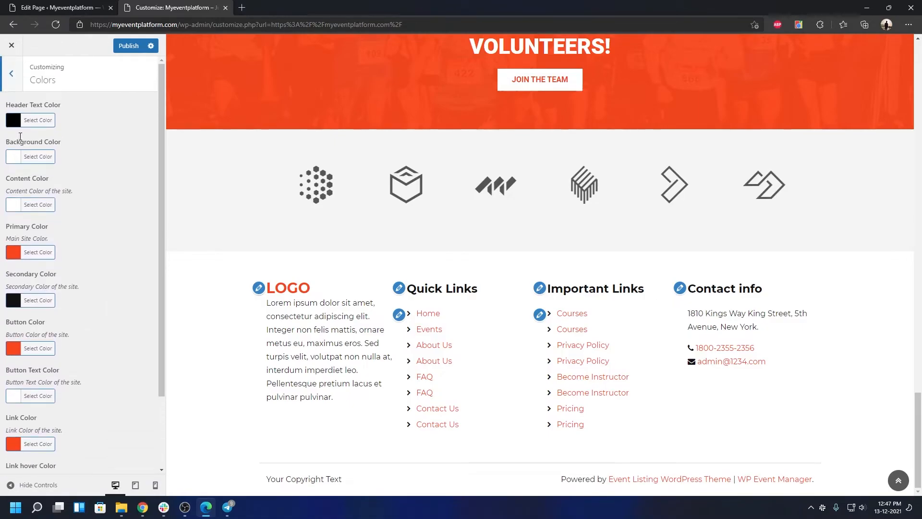
pyautogui.click(8, 90)
pyautogui.click(53, 236)
pyautogui.click(10, 88)
# Review Background Image, Widgets and Homepage Settings, then bring up WooCommerce.
pyautogui.click(37, 253)
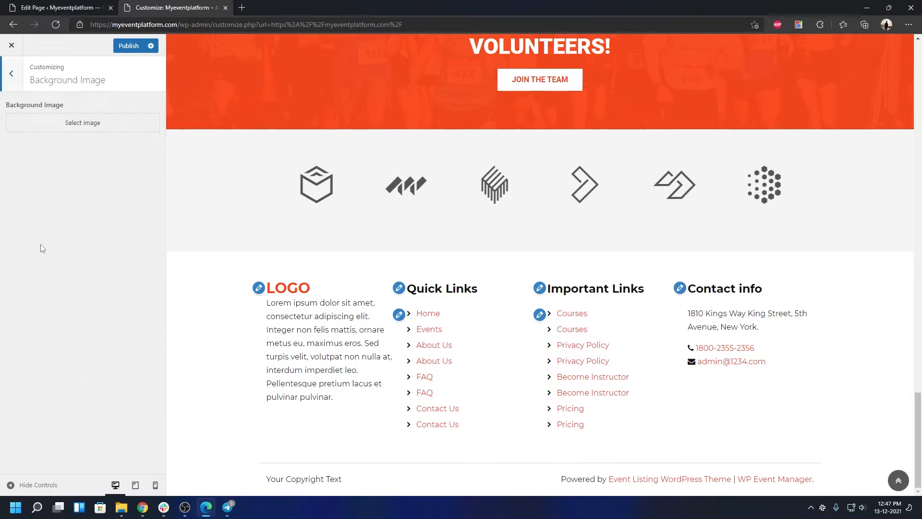
pyautogui.click(10, 88)
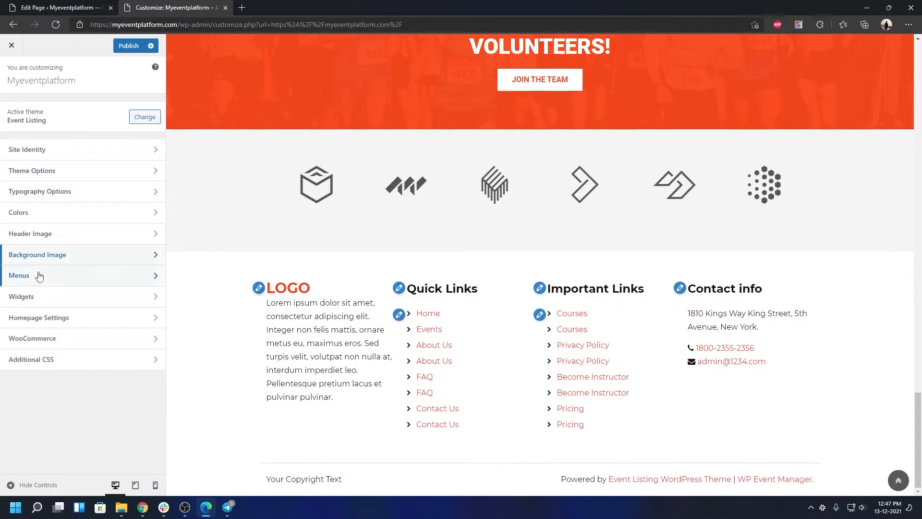
pyautogui.click(37, 295)
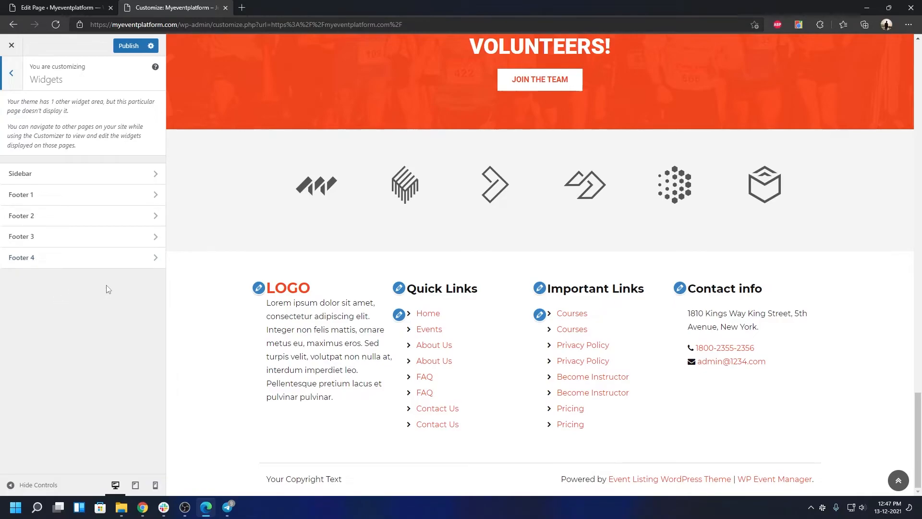
pyautogui.click(21, 85)
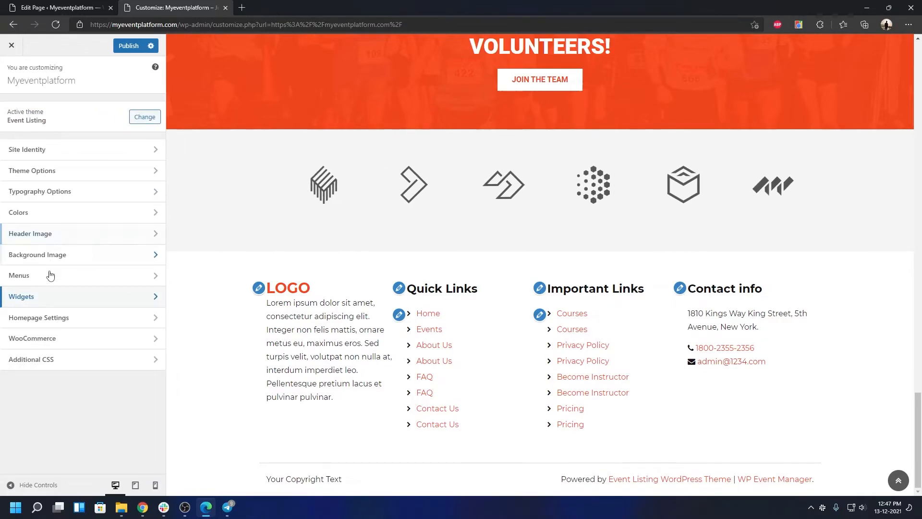
pyautogui.click(44, 316)
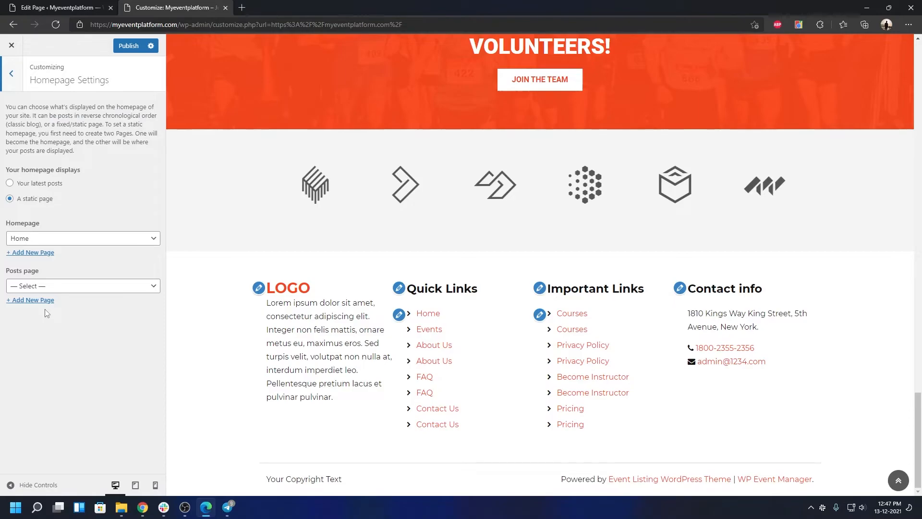
pyautogui.click(12, 84)
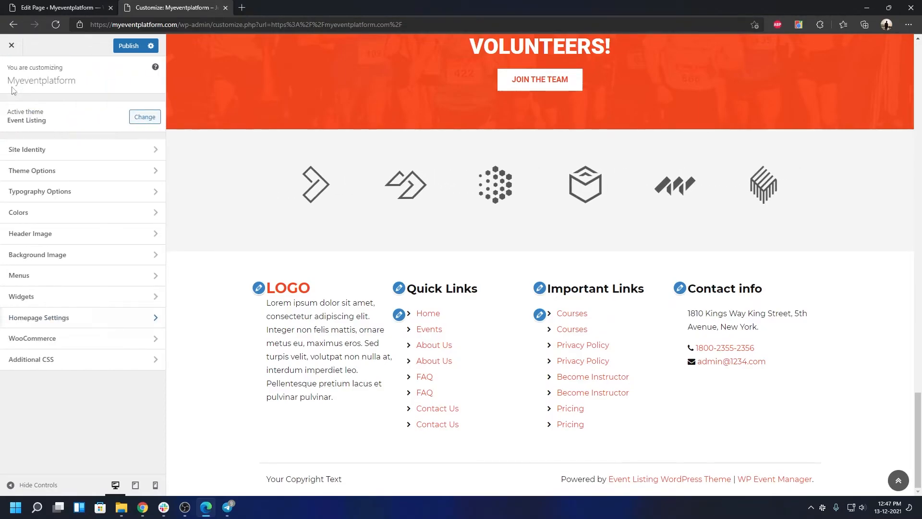
pyautogui.click(67, 340)
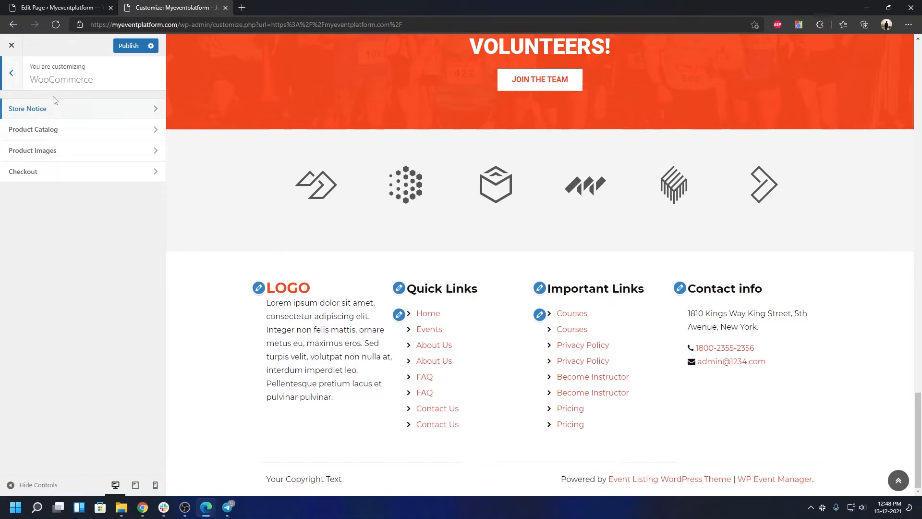
# Review the WooCommerce store notice message and the product catalog settings.
pyautogui.click(52, 112)
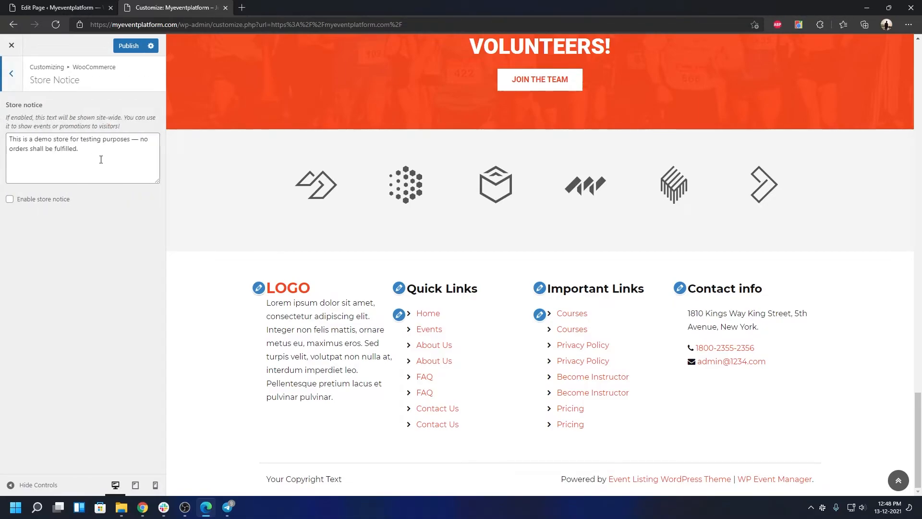
pyautogui.click(93, 157)
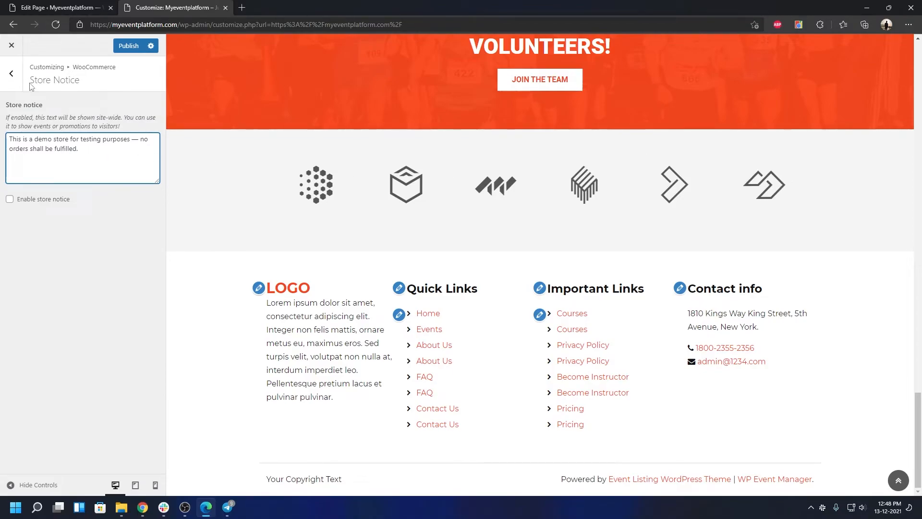
pyautogui.click(11, 73)
pyautogui.click(71, 133)
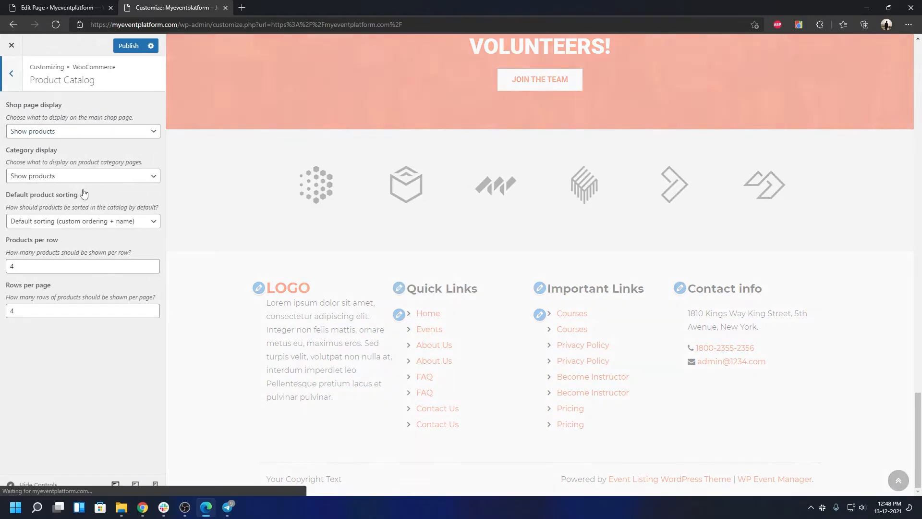
pyautogui.click(17, 79)
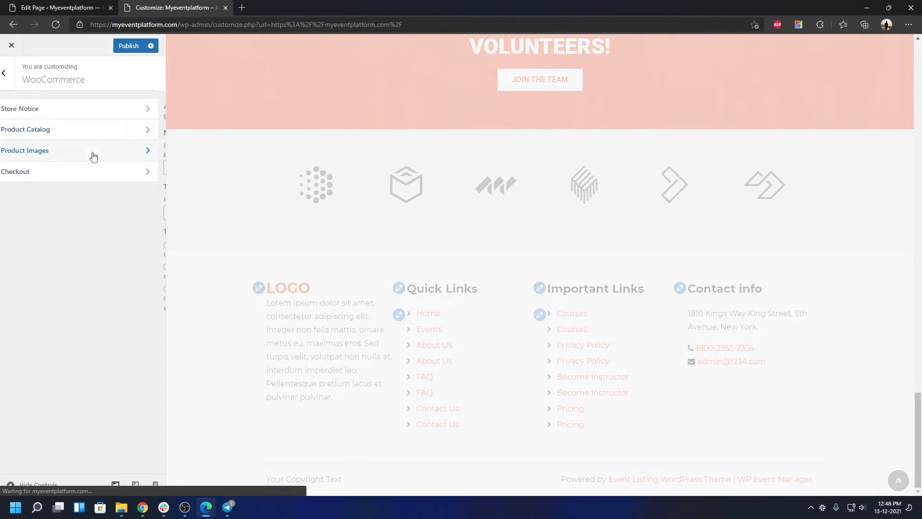
# Check the product image size and checkout field settings, then return to the main Customizer menu.
pyautogui.click(93, 152)
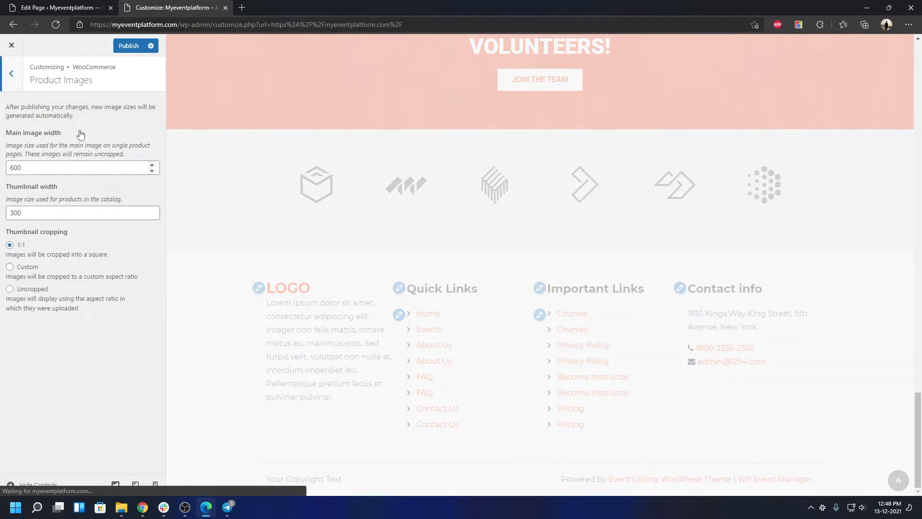
pyautogui.click(17, 83)
pyautogui.click(56, 174)
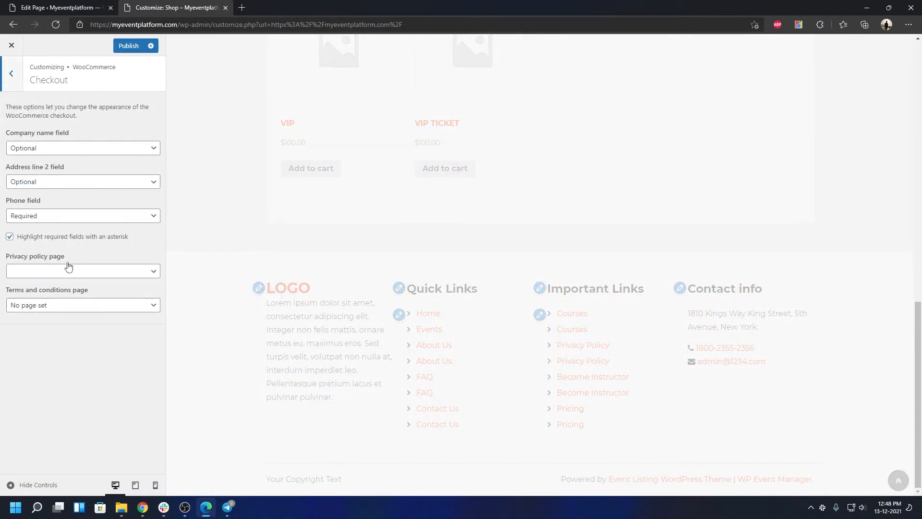
pyautogui.click(10, 75)
pyautogui.click(10, 76)
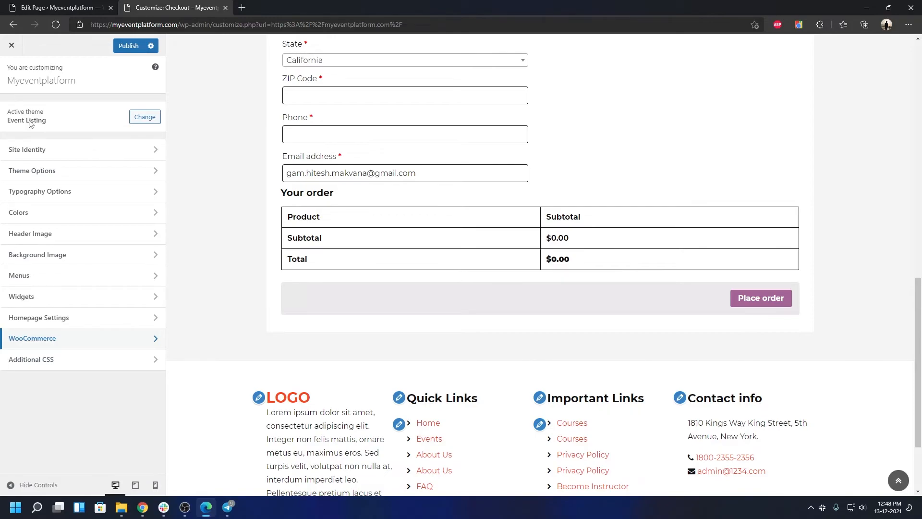
# Glance at the empty Additional CSS box, then close the Customizer discarding unsaved changes.
pyautogui.click(67, 363)
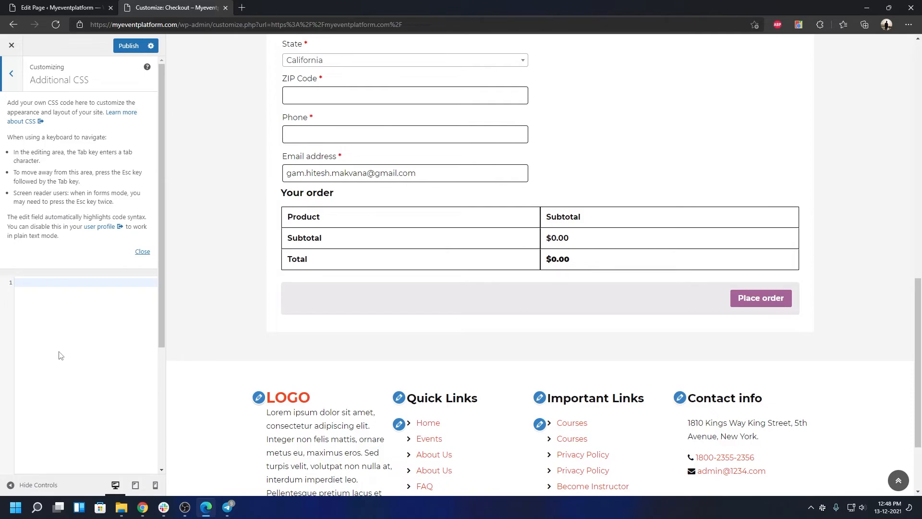
pyautogui.click(19, 78)
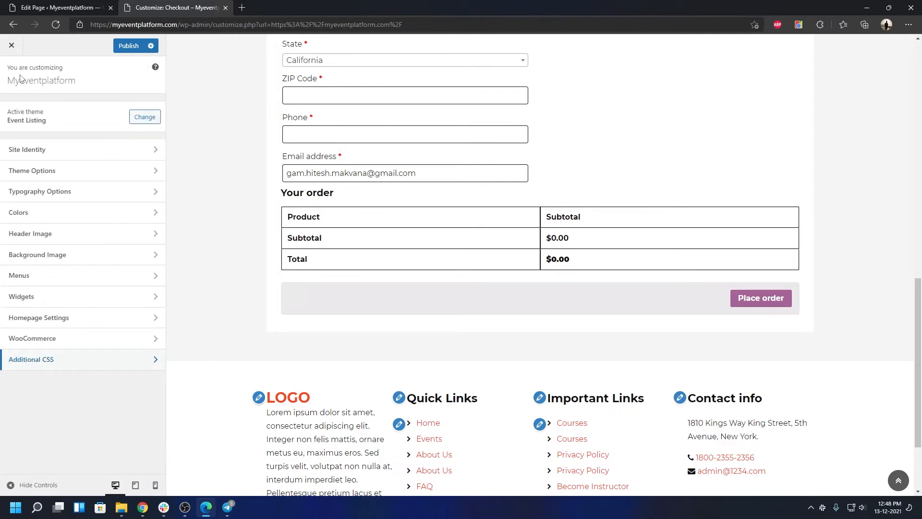
pyautogui.click(12, 46)
pyautogui.click(515, 85)
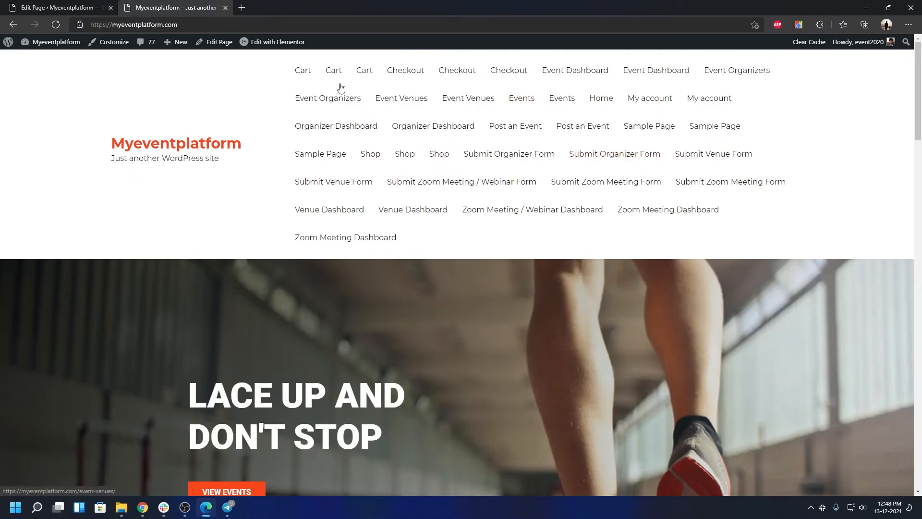
# Launch Edit with Elementor from the admin bar for the Home page.
pyautogui.moveTo(283, 47)
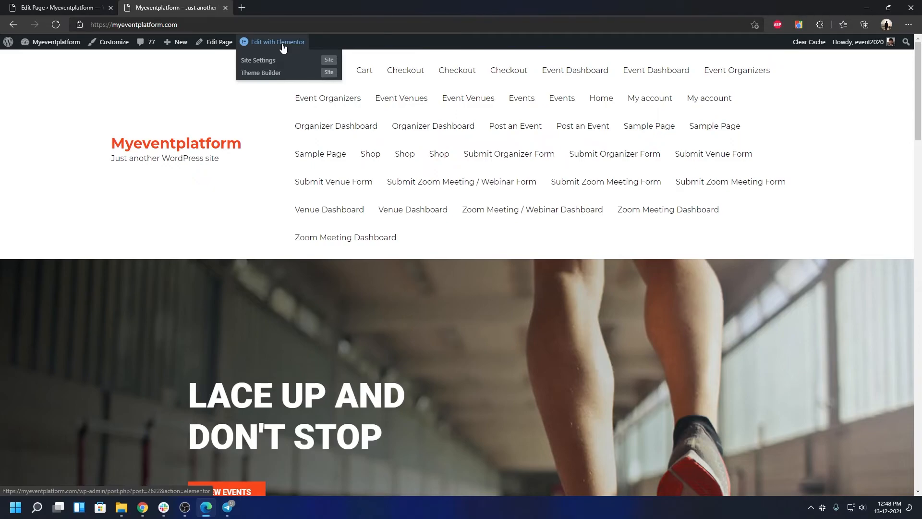
pyautogui.click(283, 46)
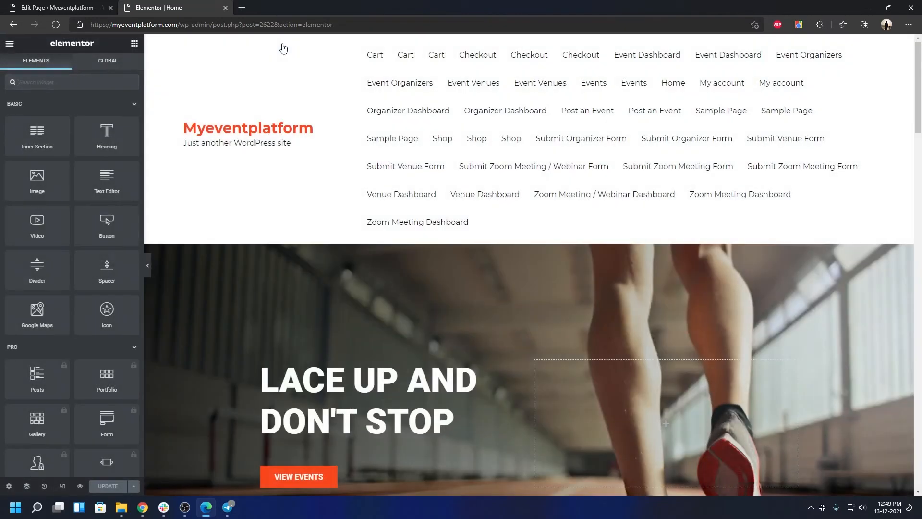
# Select the 'LACE UP AND DON'T STOP' hero heading for editing, then scroll through the home page sections.
pyautogui.scroll(-4, 373, 248)
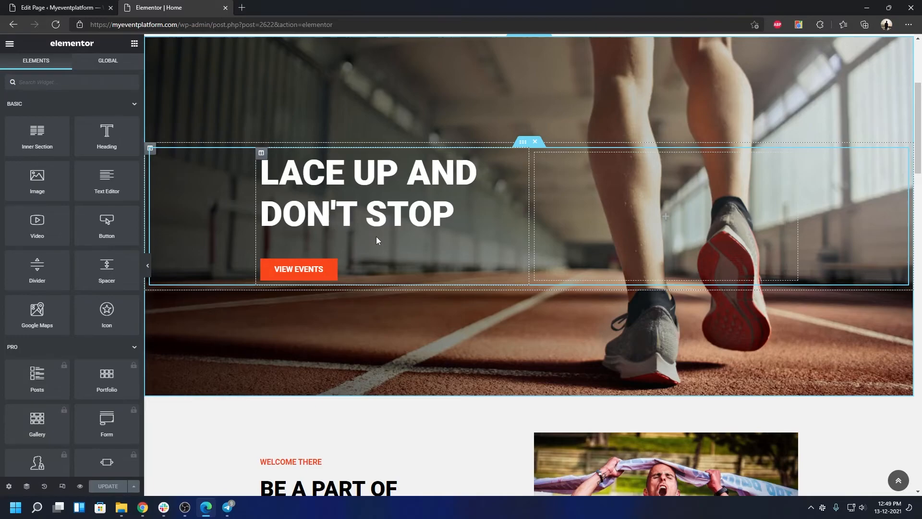
pyautogui.click(402, 228)
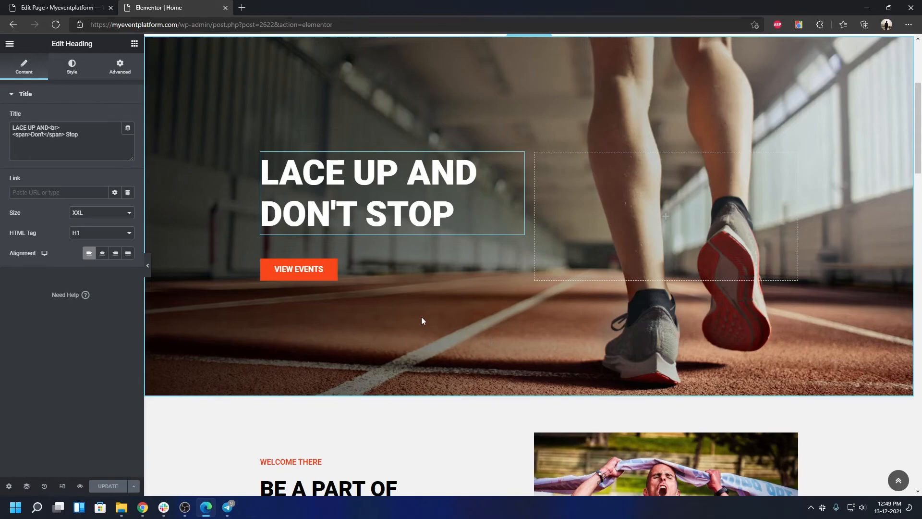
pyautogui.scroll(4, 422, 317)
pyautogui.scroll(-3, 421, 314)
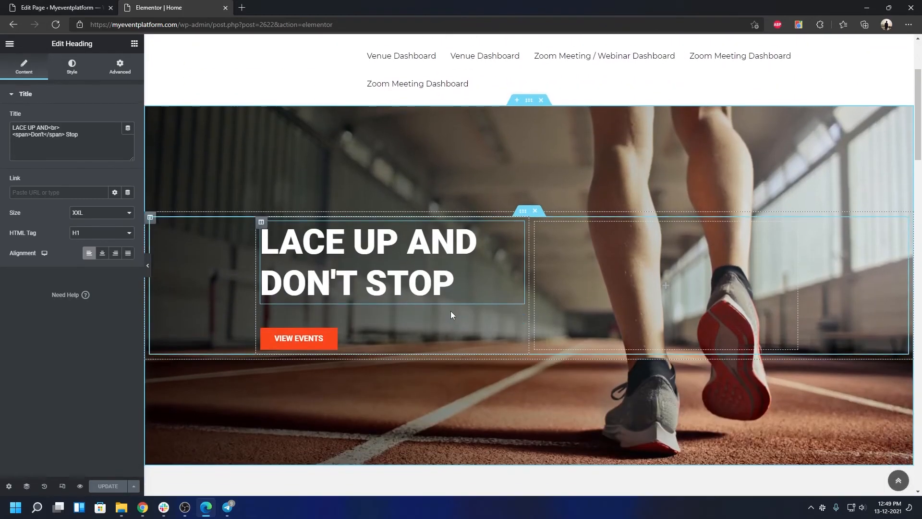
pyautogui.scroll(-12, 463, 290)
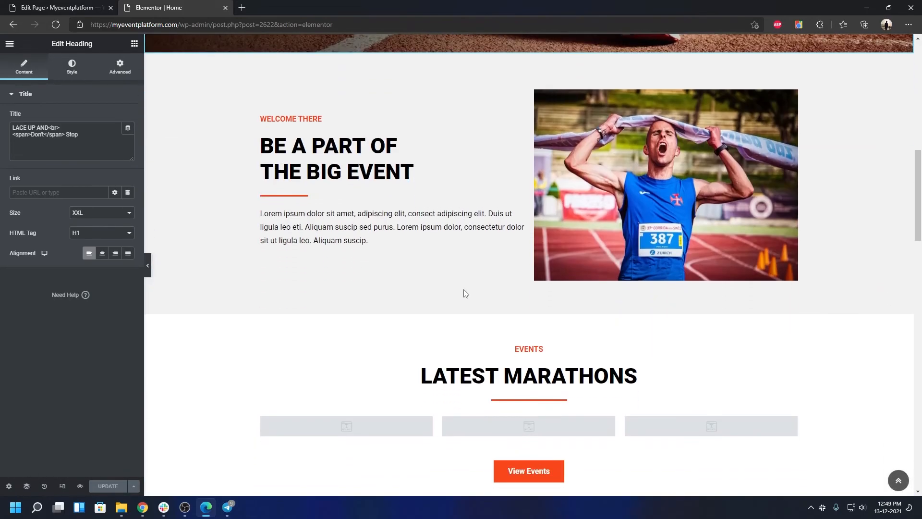
pyautogui.scroll(-2, 464, 293)
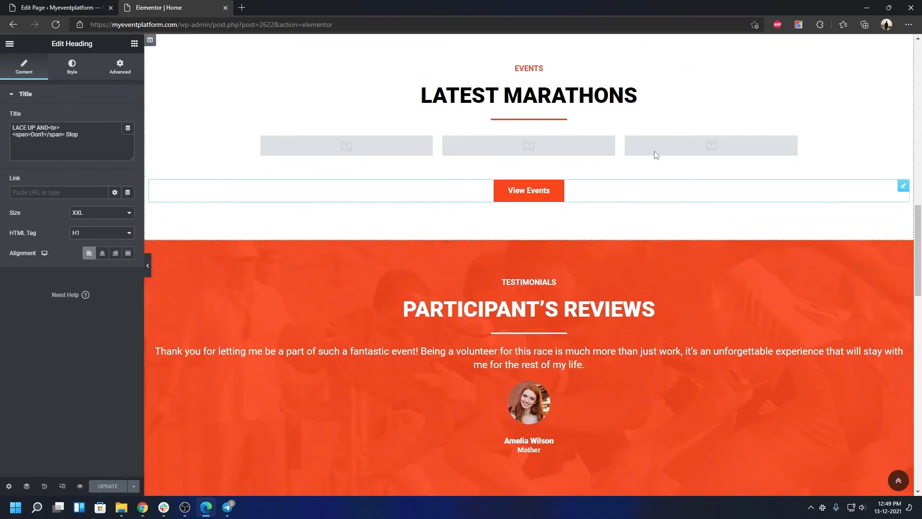
pyautogui.scroll(-5, 467, 201)
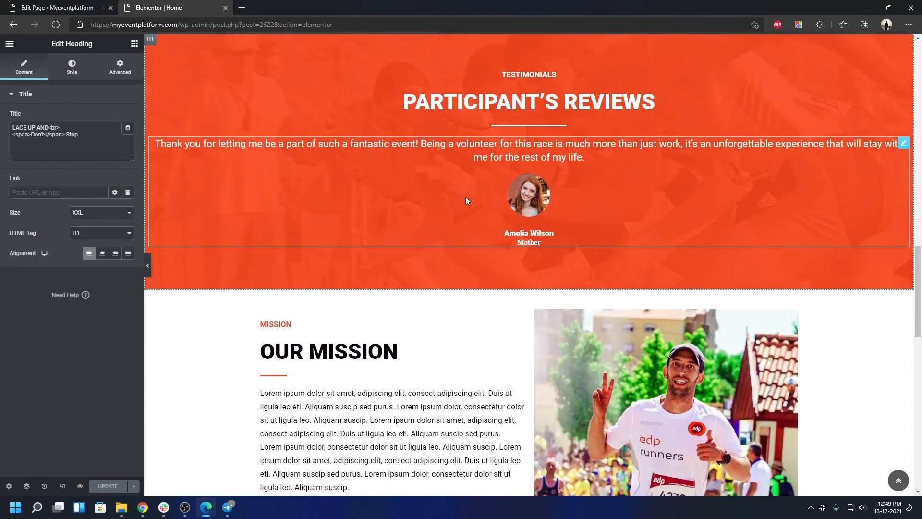